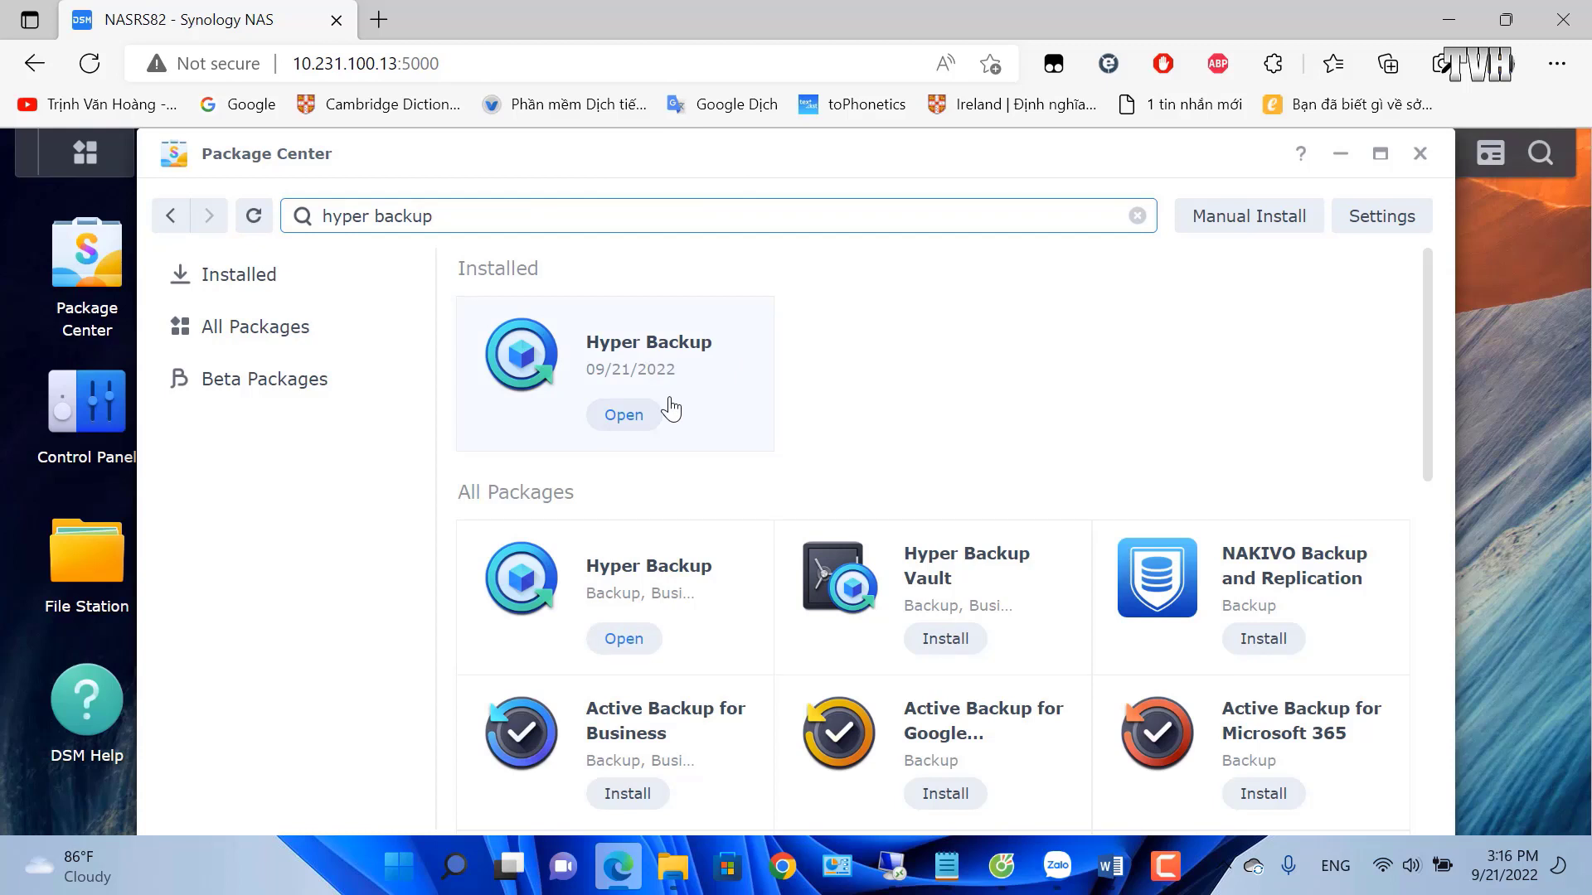
Open Hyper Backup and choose Local folder & USB as the backup destination in the Backup Wizard.
click(642, 423)
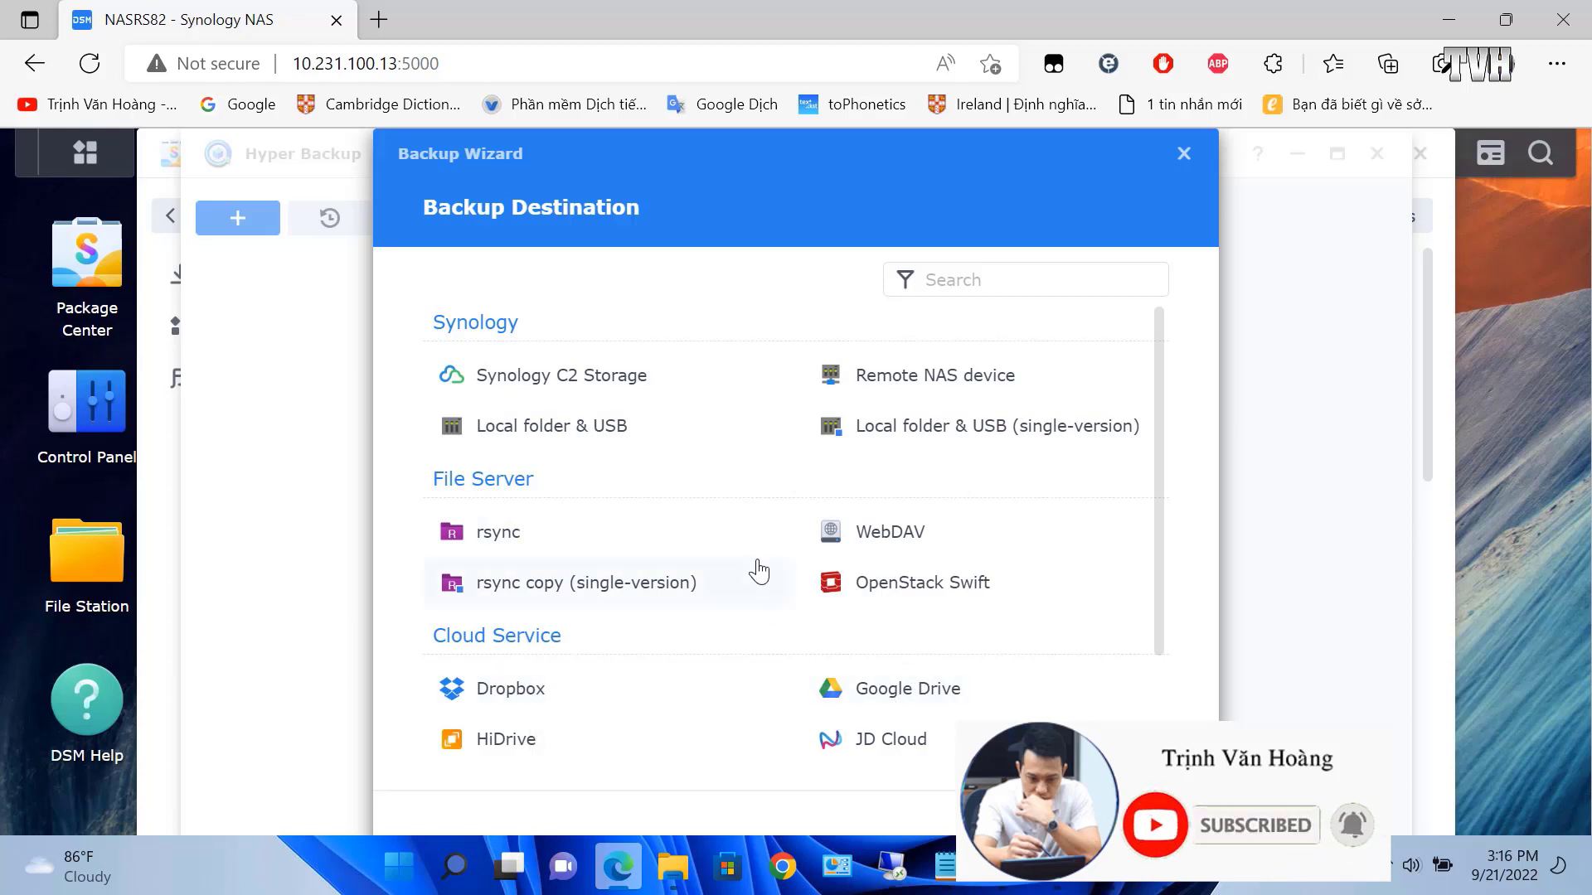
click(576, 436)
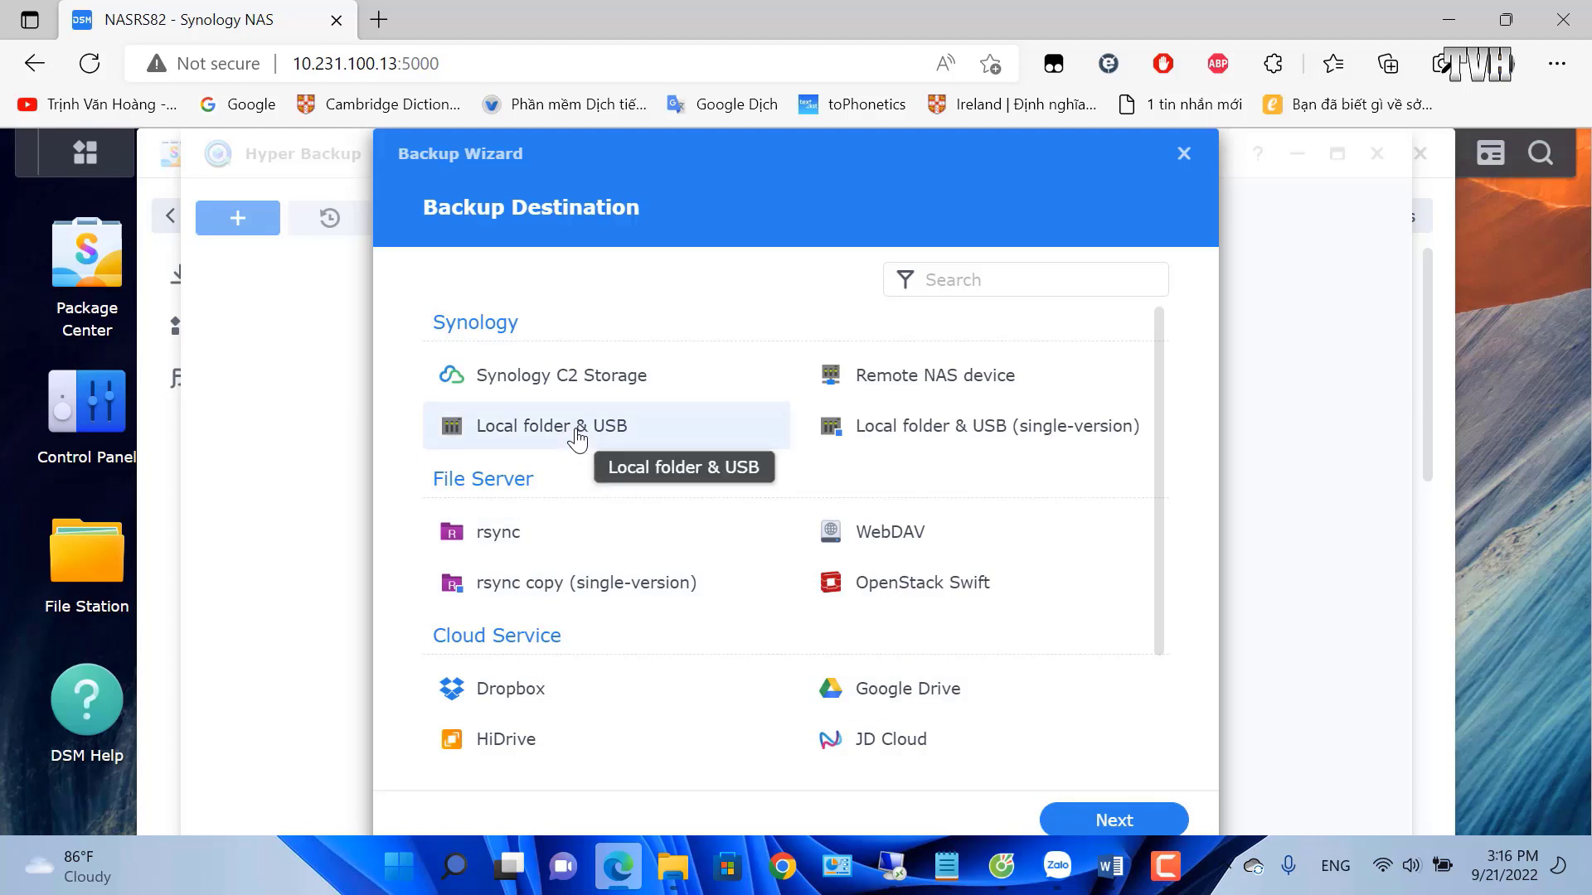
click(1114, 821)
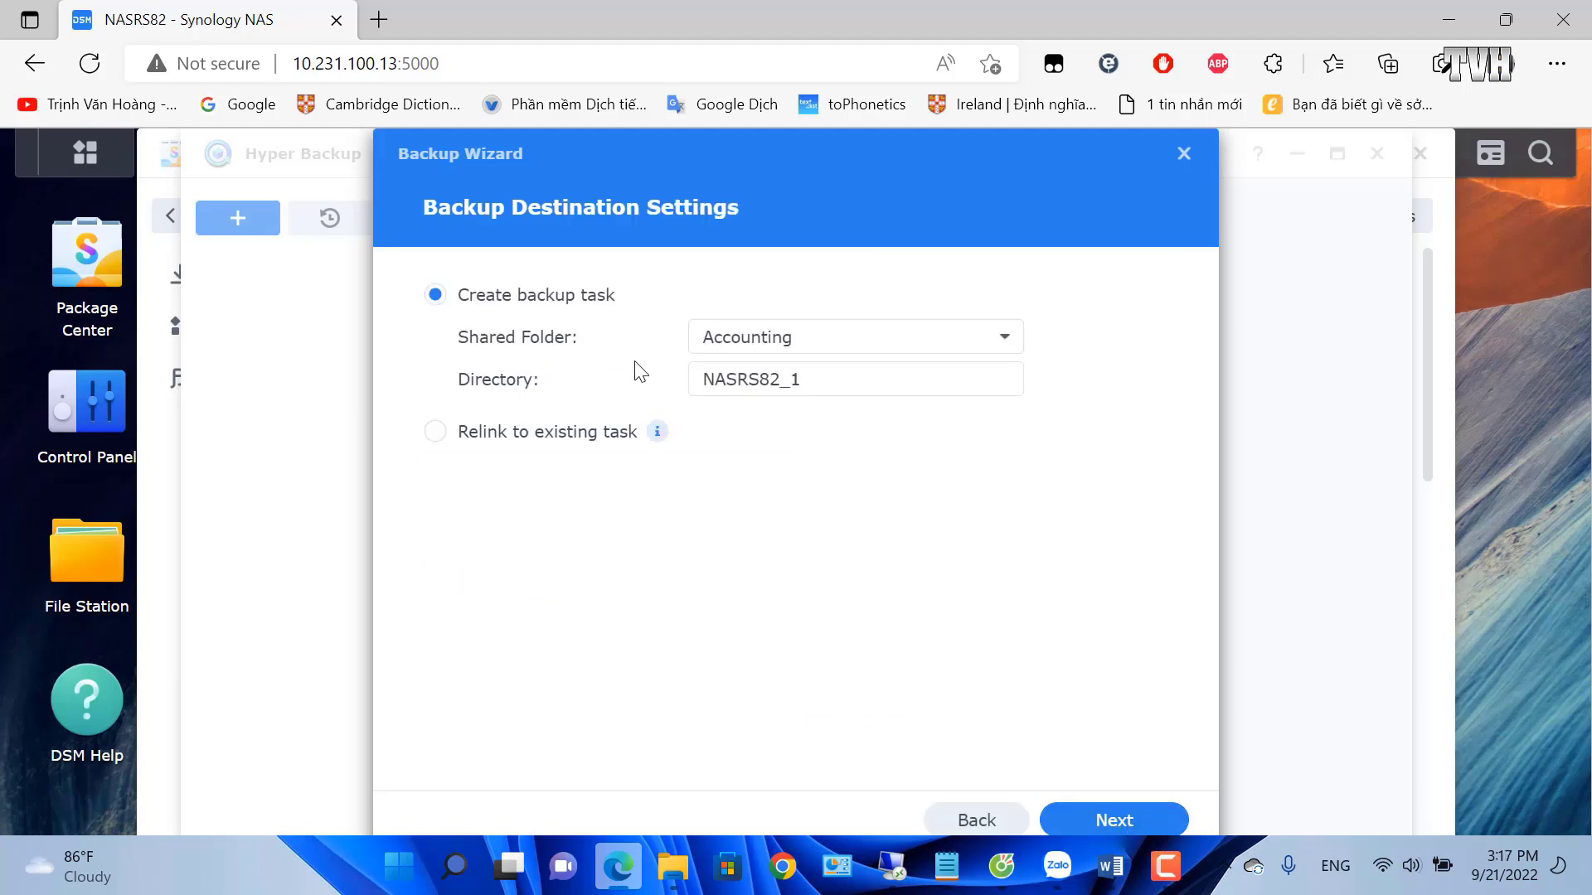
Create the backup task in the Backup shared folder, keeping the directory NASRS82_1, and continue.
click(1004, 338)
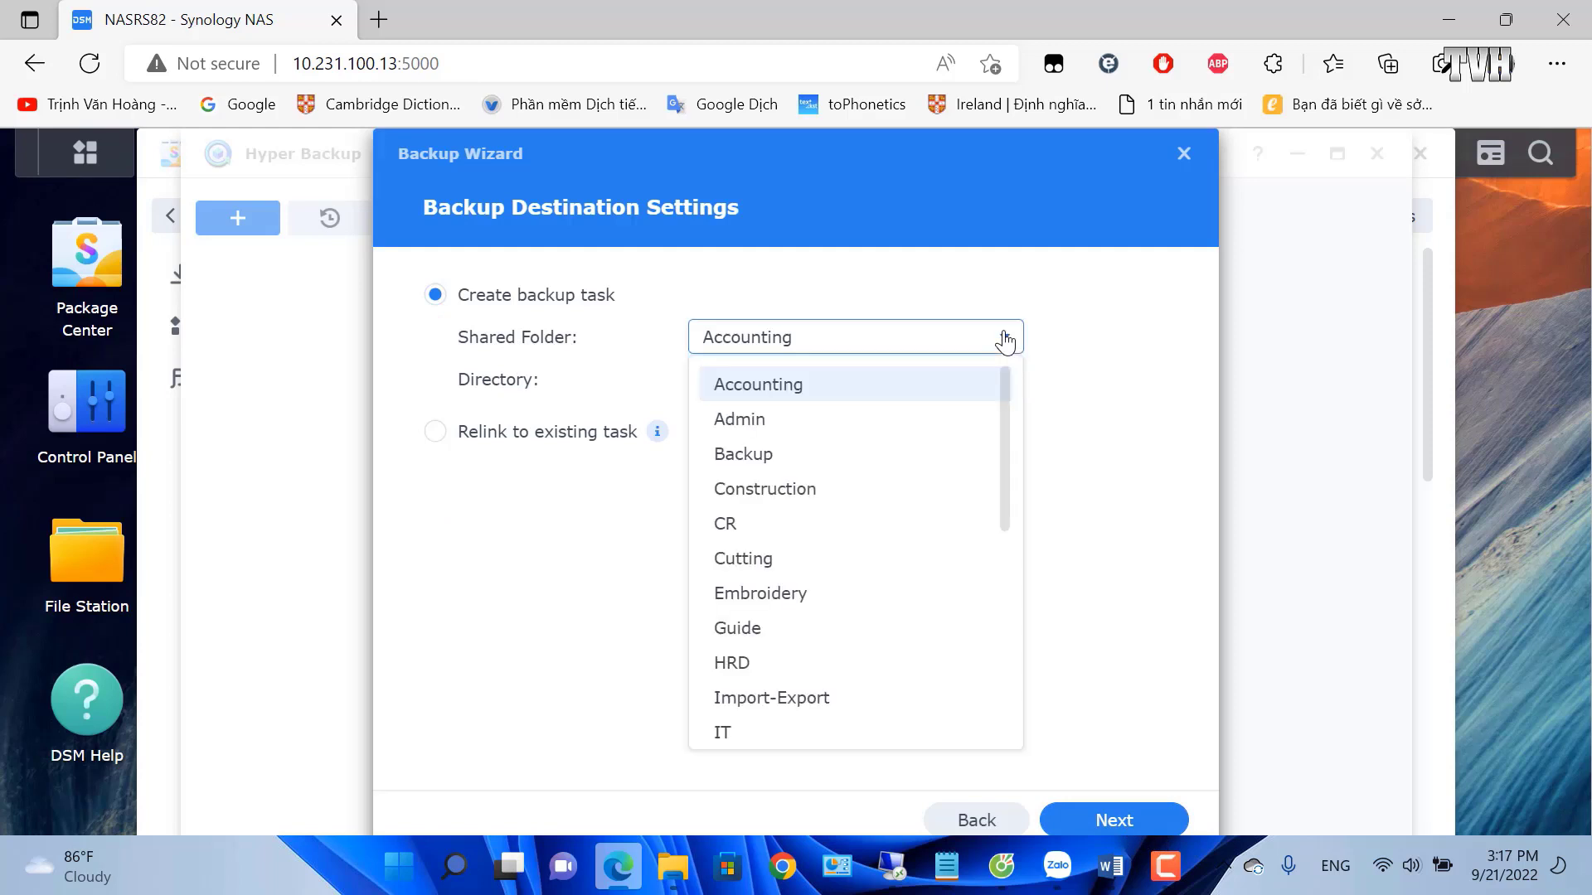
click(744, 455)
click(915, 380)
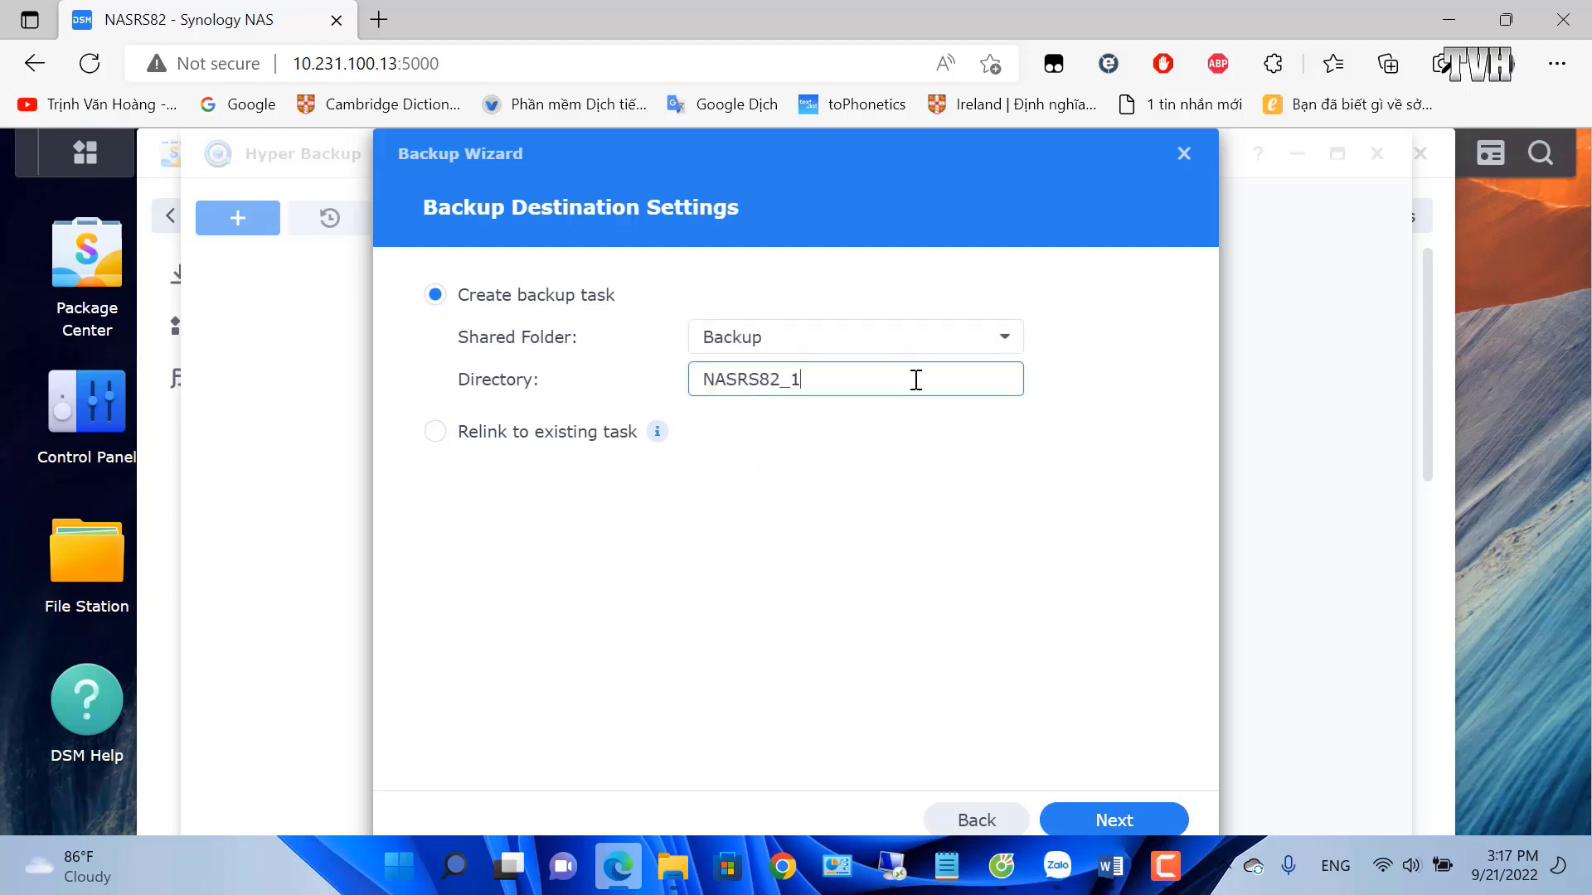
click(1151, 823)
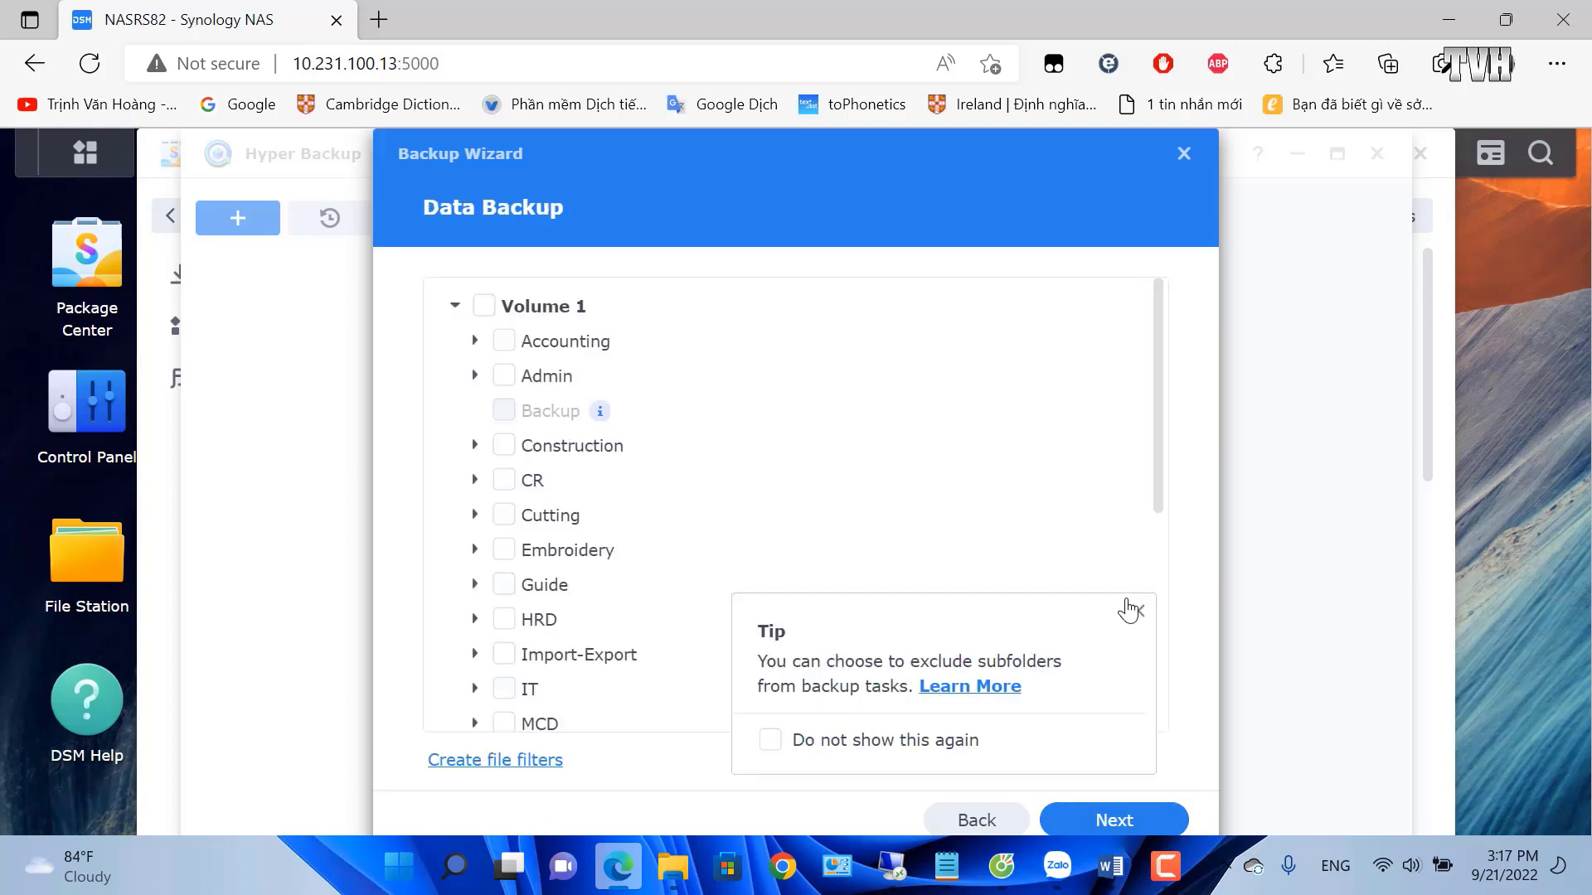
Select the Admin folder on Volume 1 as the data to back up and continue.
scroll(576, 391, down, 5)
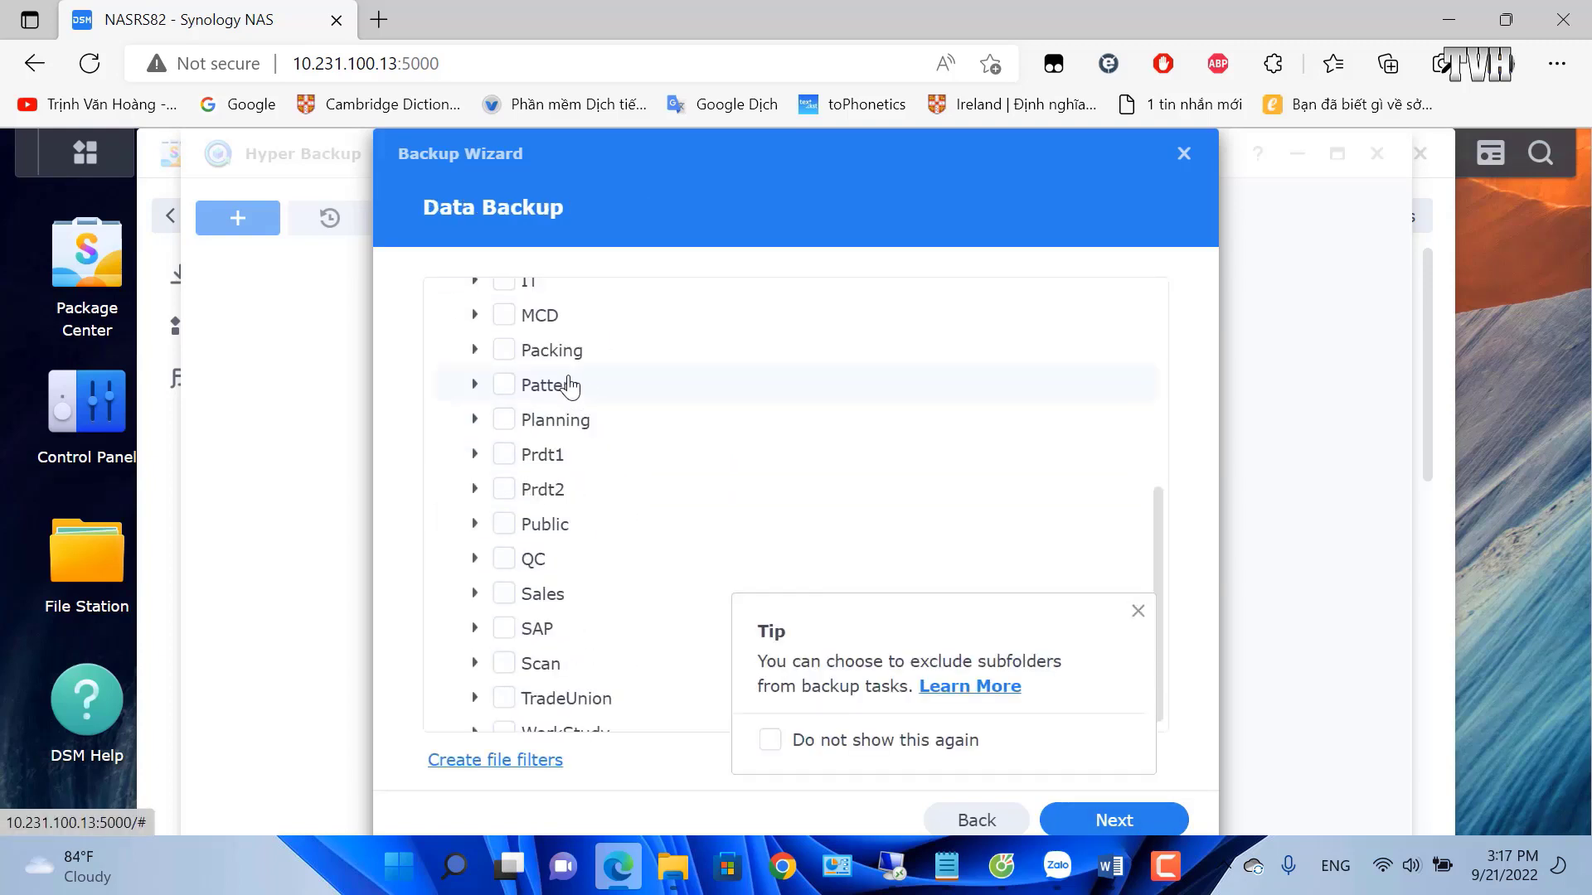
scroll(570, 383, up, 5)
scroll(550, 364, down, 5)
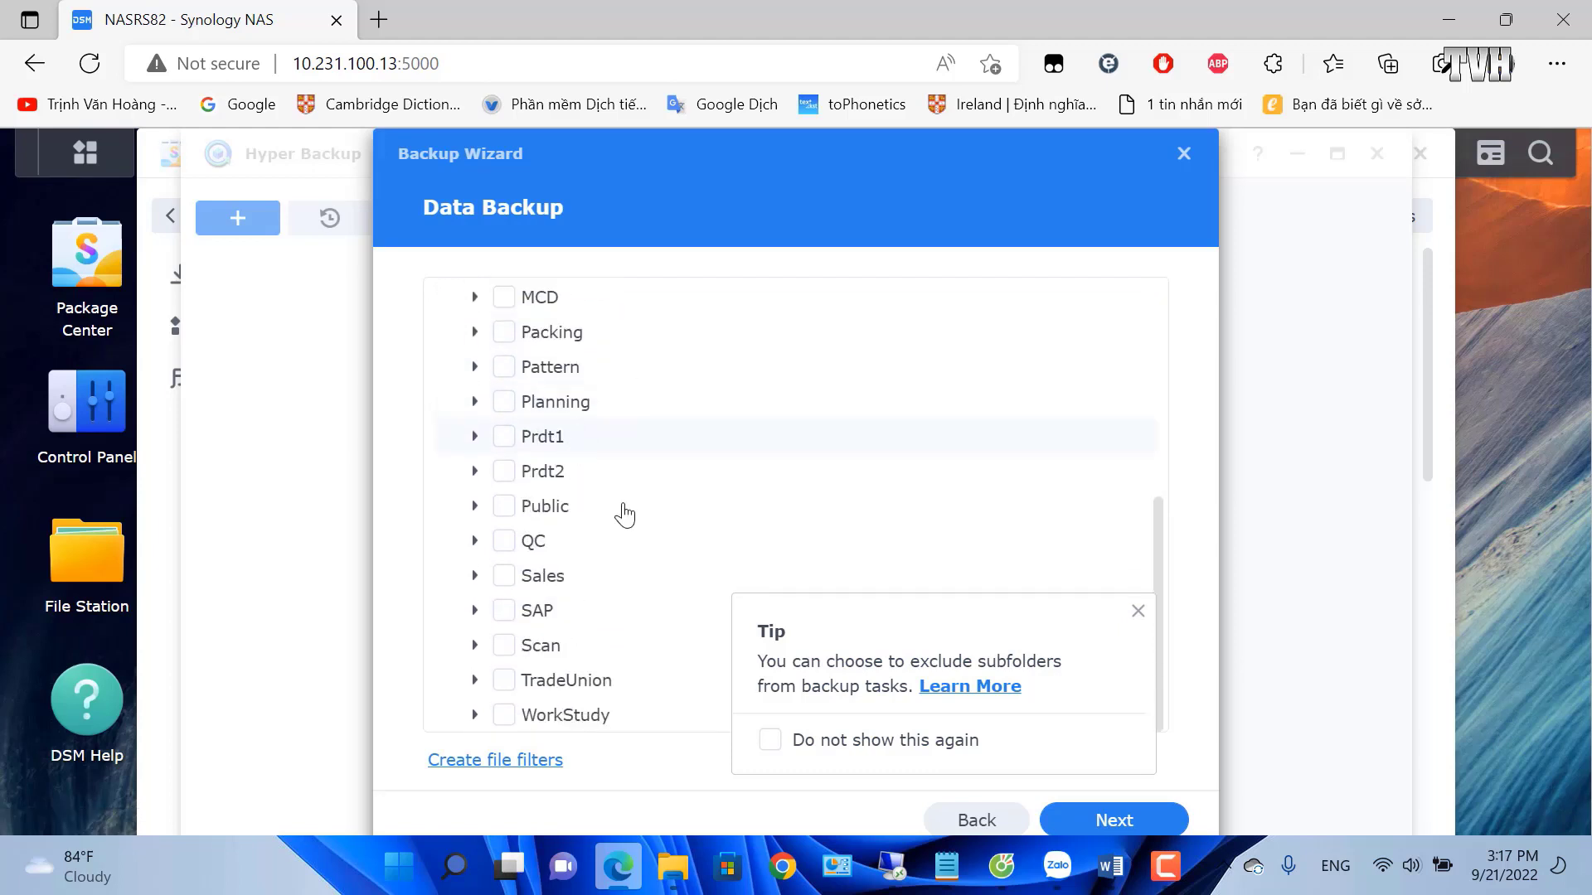
scroll(632, 535, up, 5)
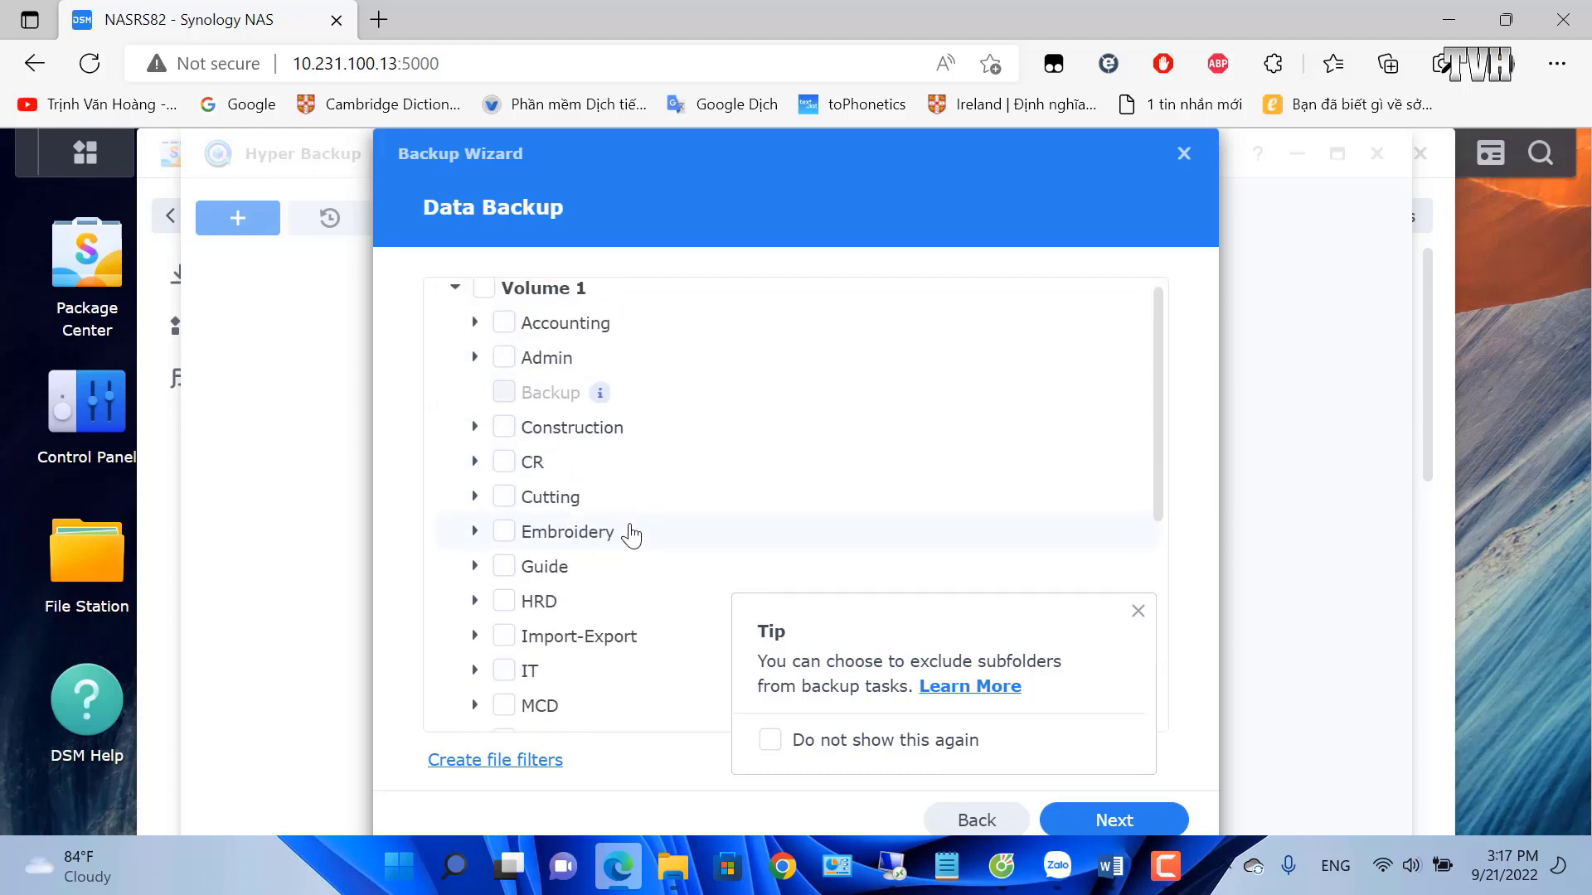
click(504, 358)
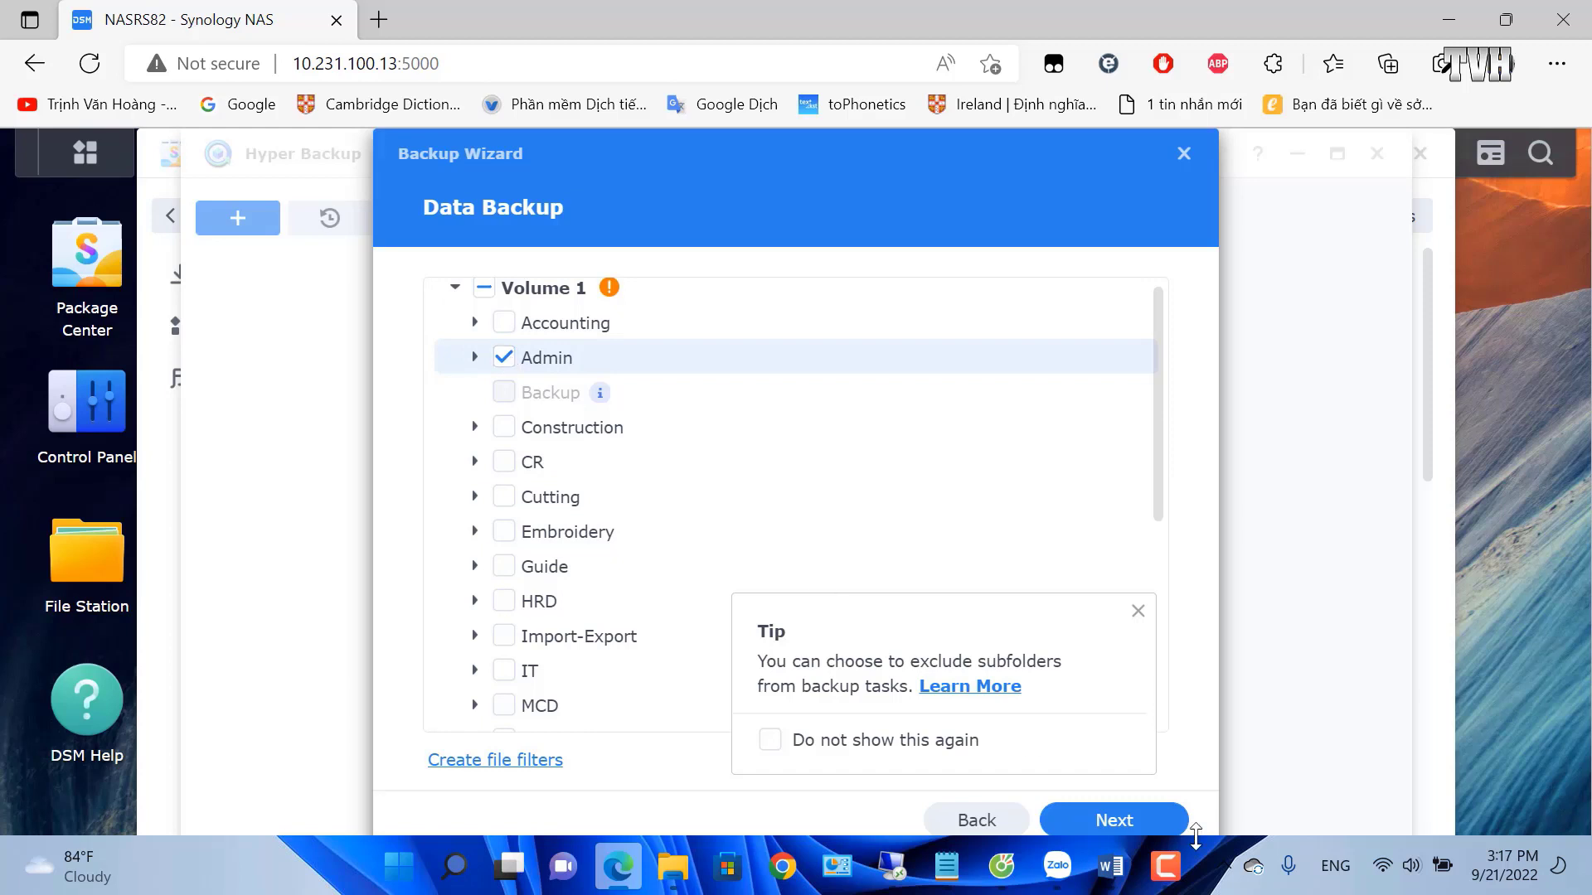
click(1112, 820)
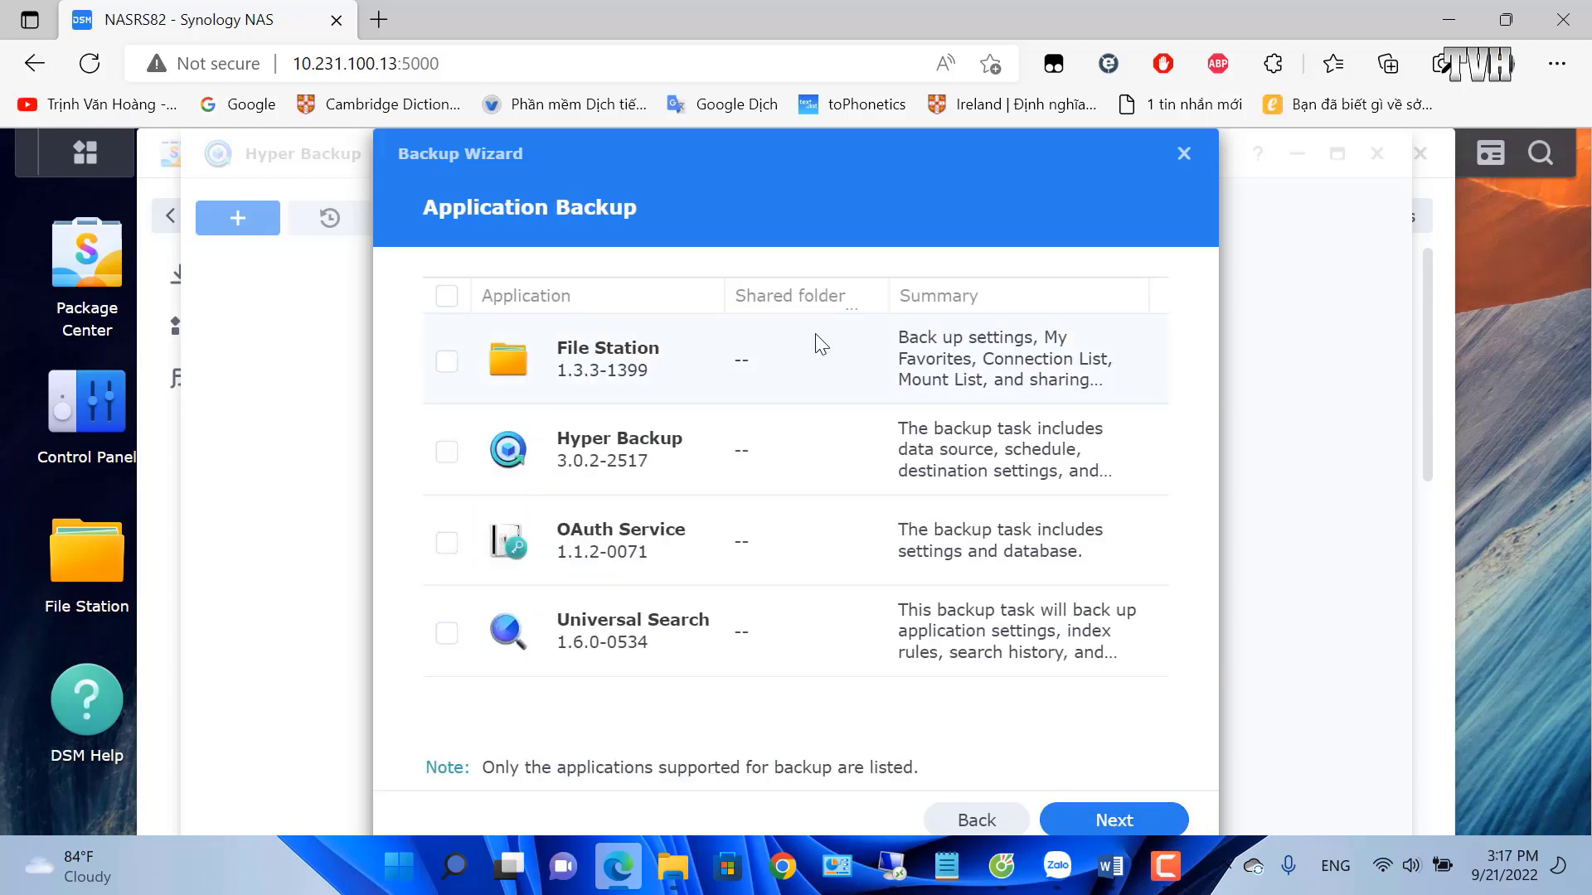
Leave every application unselected for backup and continue to the backup settings.
click(452, 301)
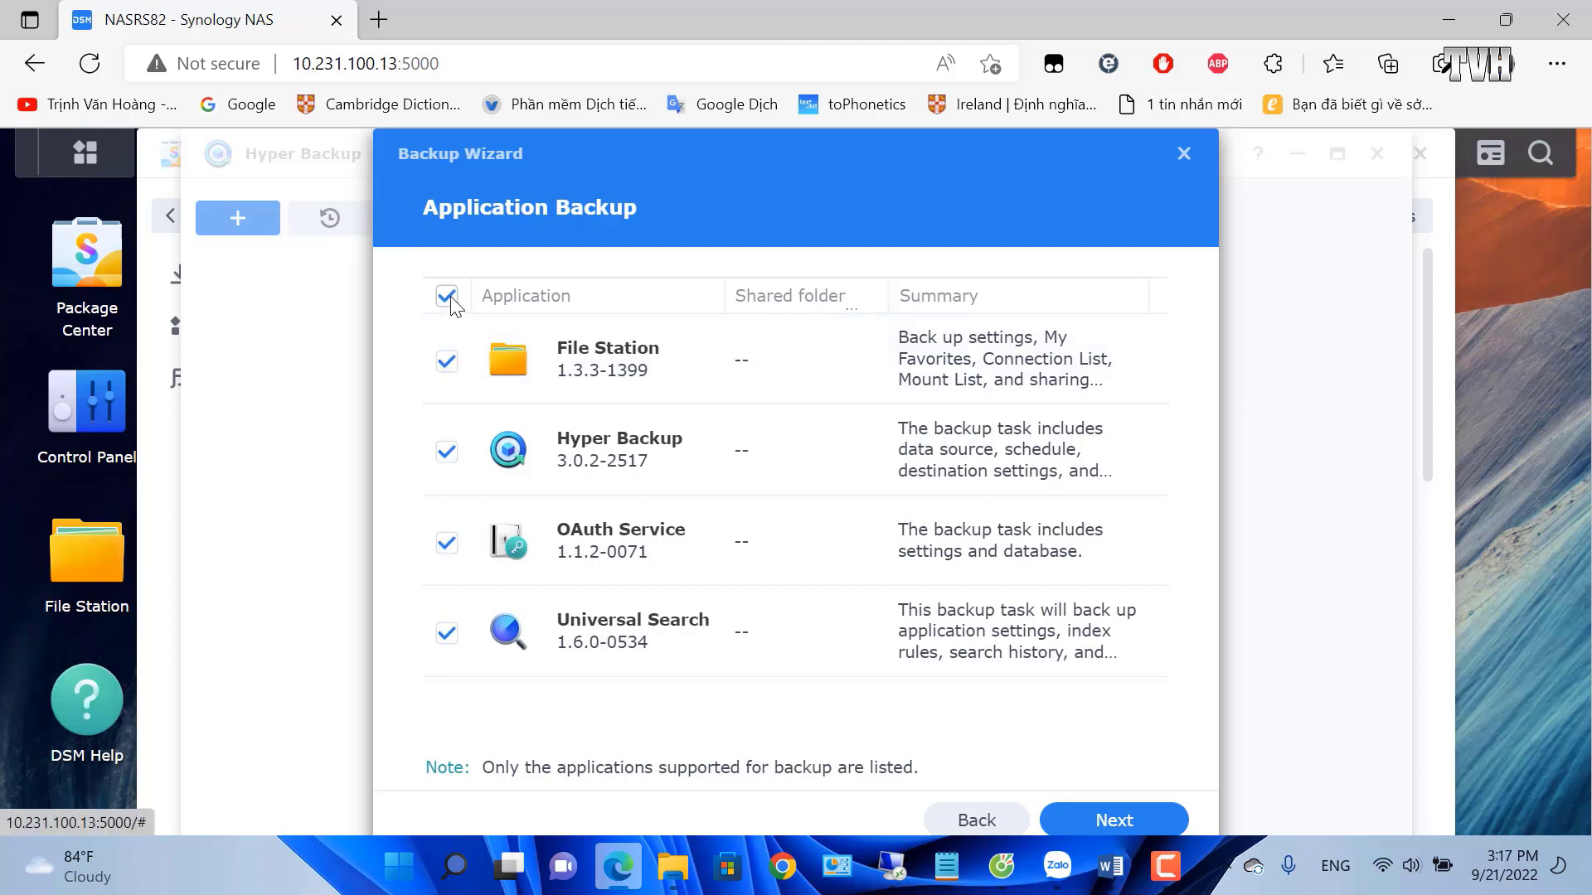
click(455, 302)
click(1124, 821)
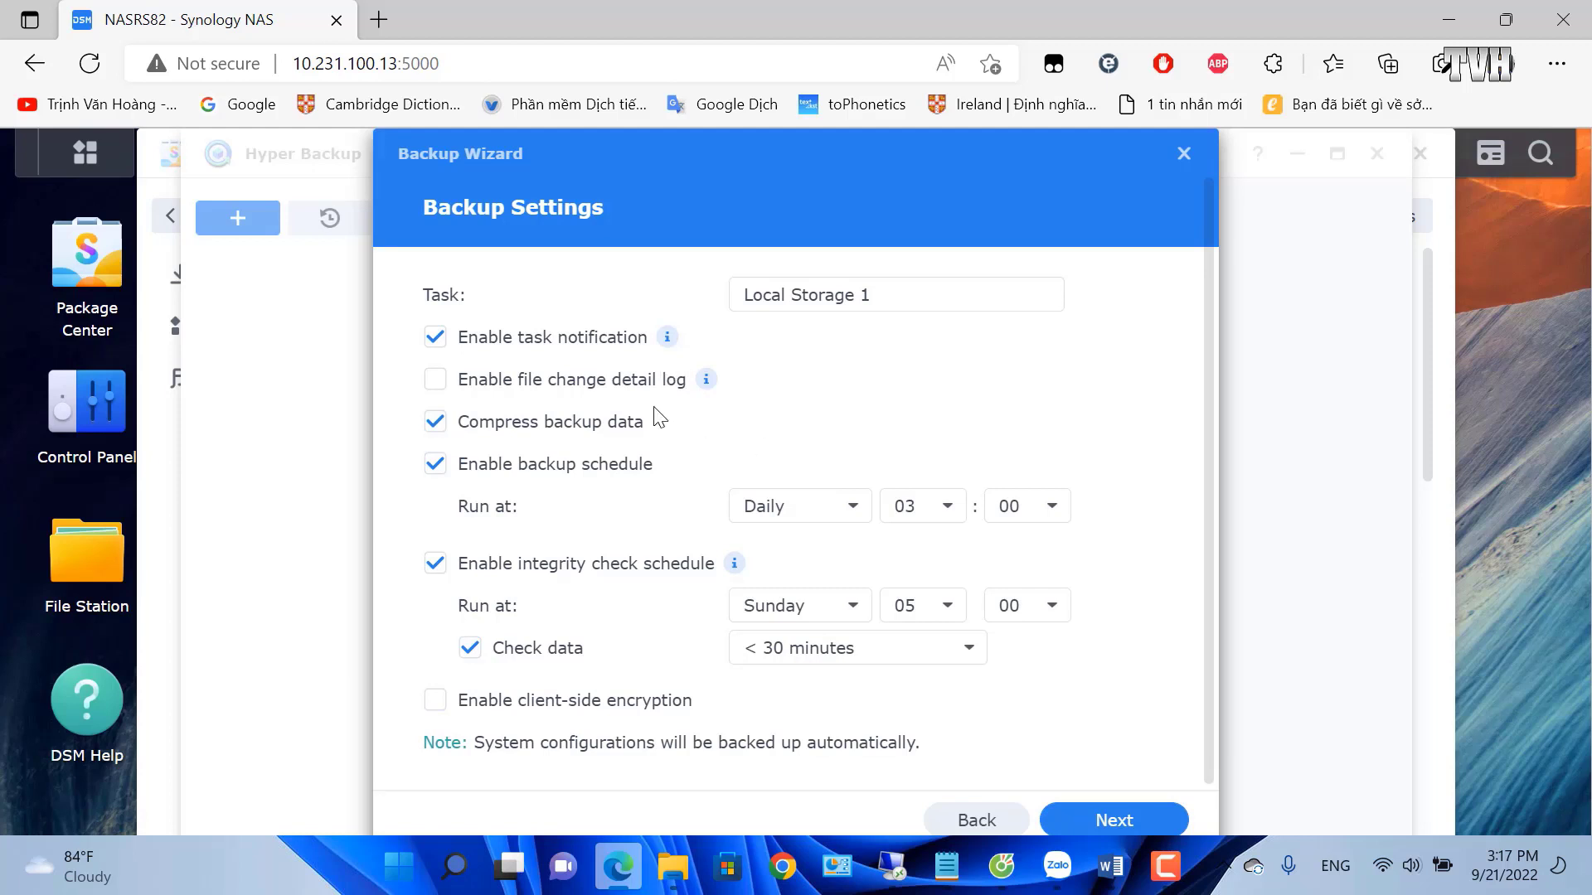
Enable the file change detail log while keeping the daily 03:00 schedule, and turn on backup rotation.
click(436, 380)
click(852, 514)
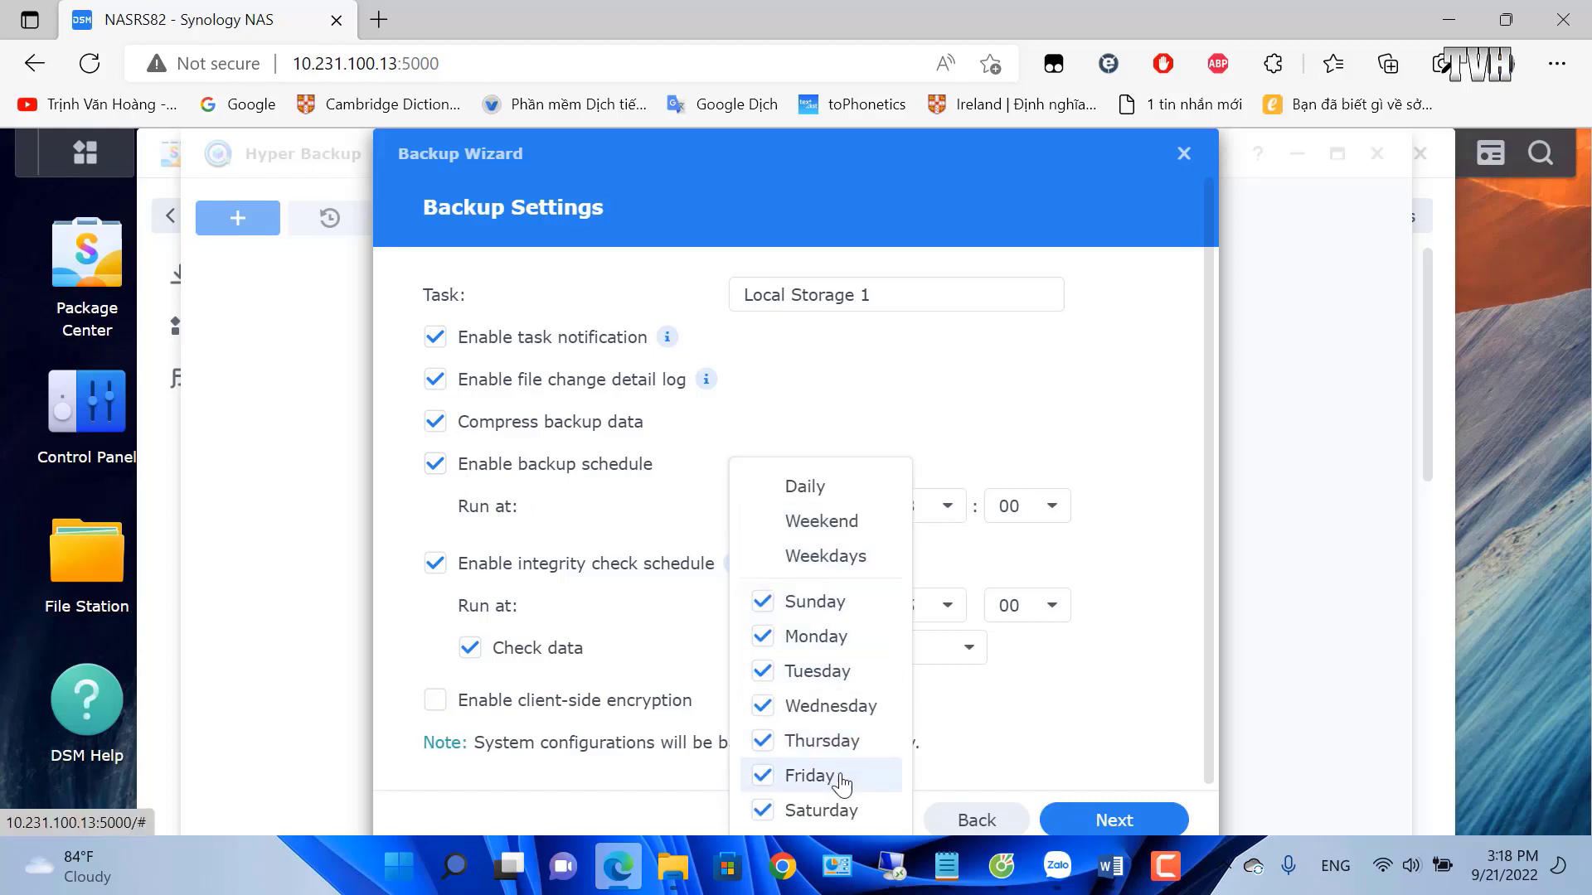
click(1061, 718)
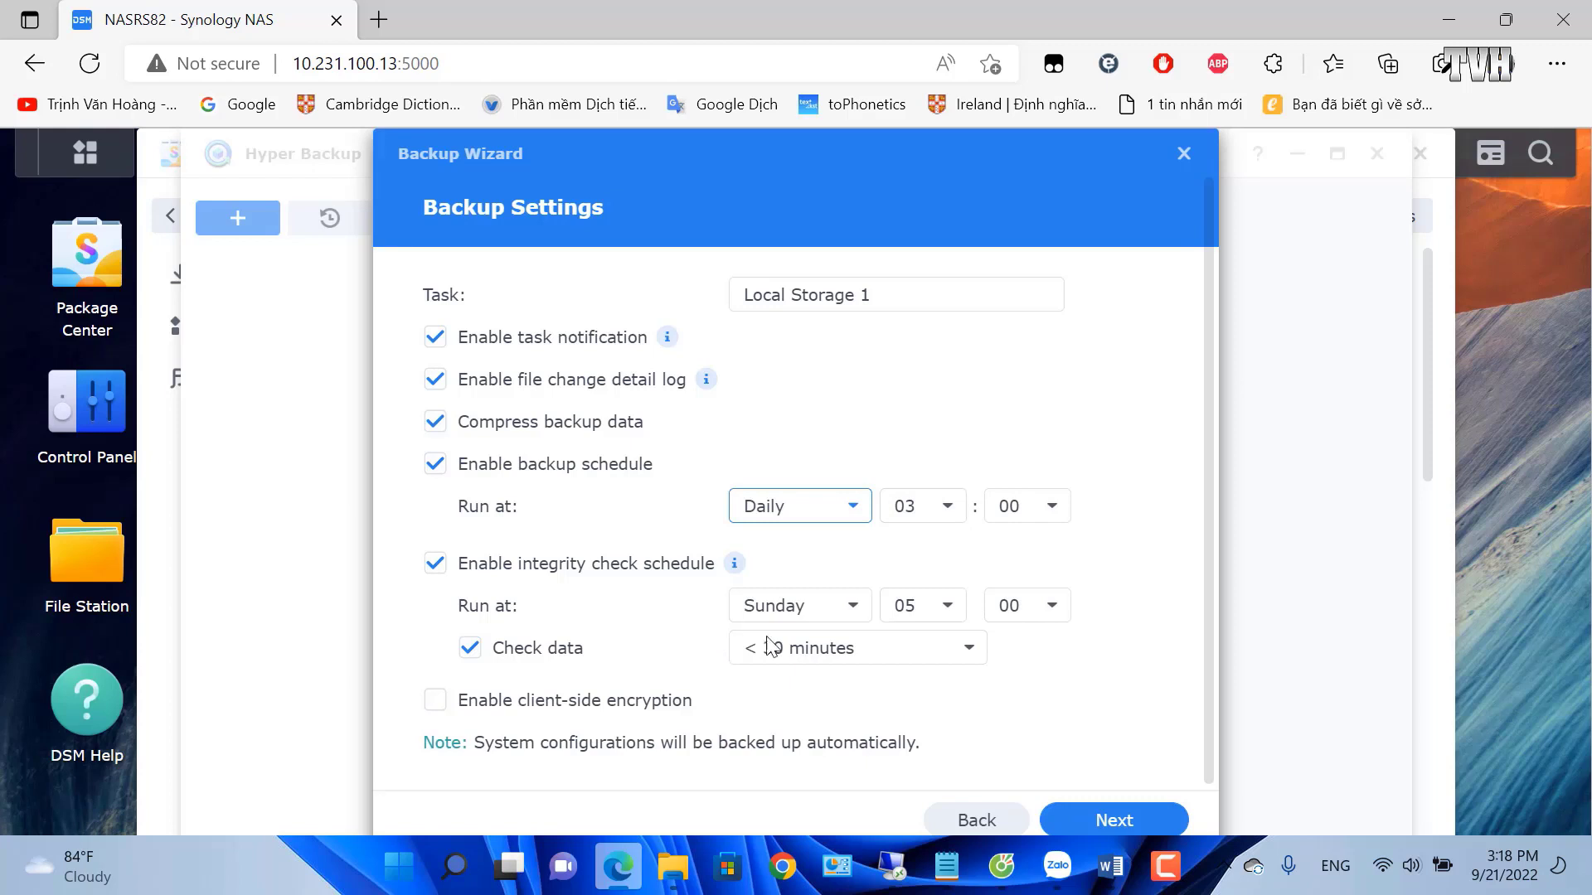
click(1115, 823)
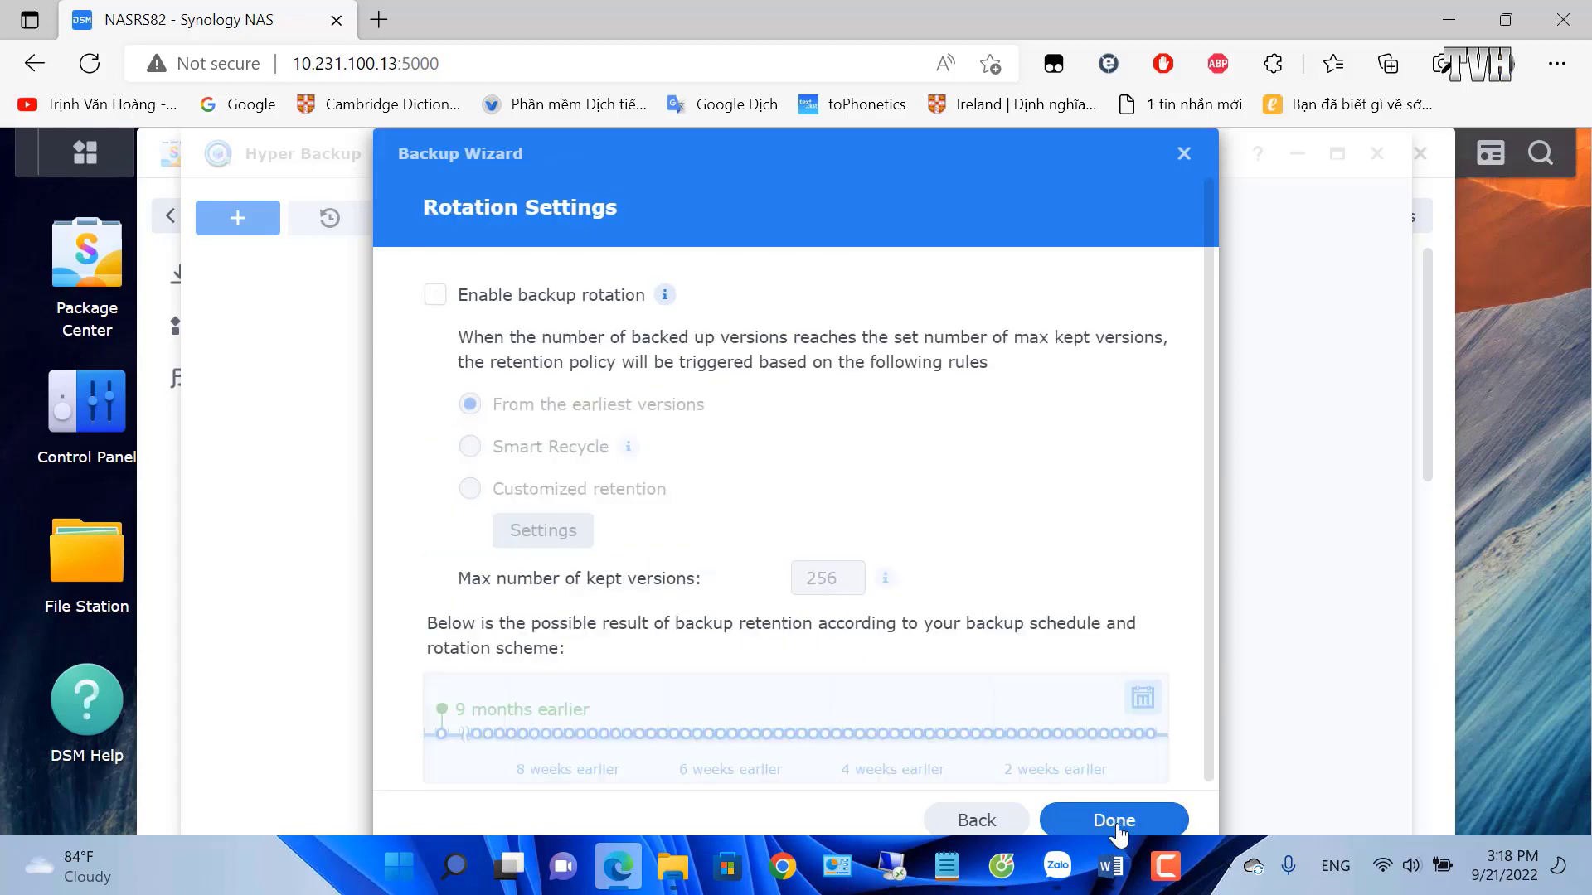
click(441, 300)
Try the Smart Recycle and Customized retention rules, and view the customized retention settings without changing them.
mouse_move(627, 452)
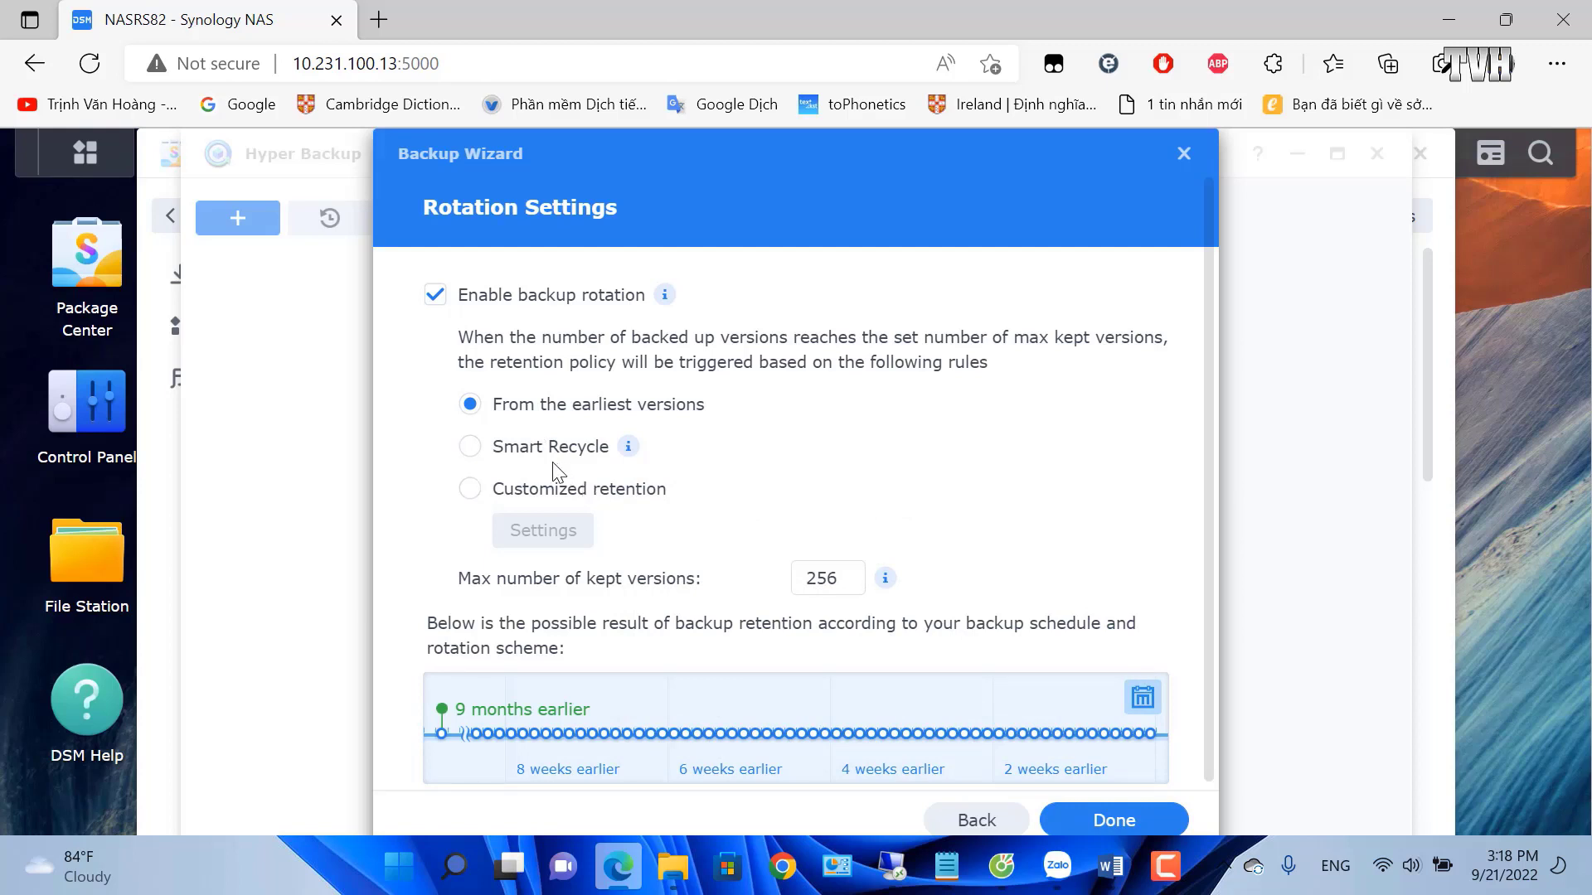
click(469, 446)
drag(854, 577, 782, 589)
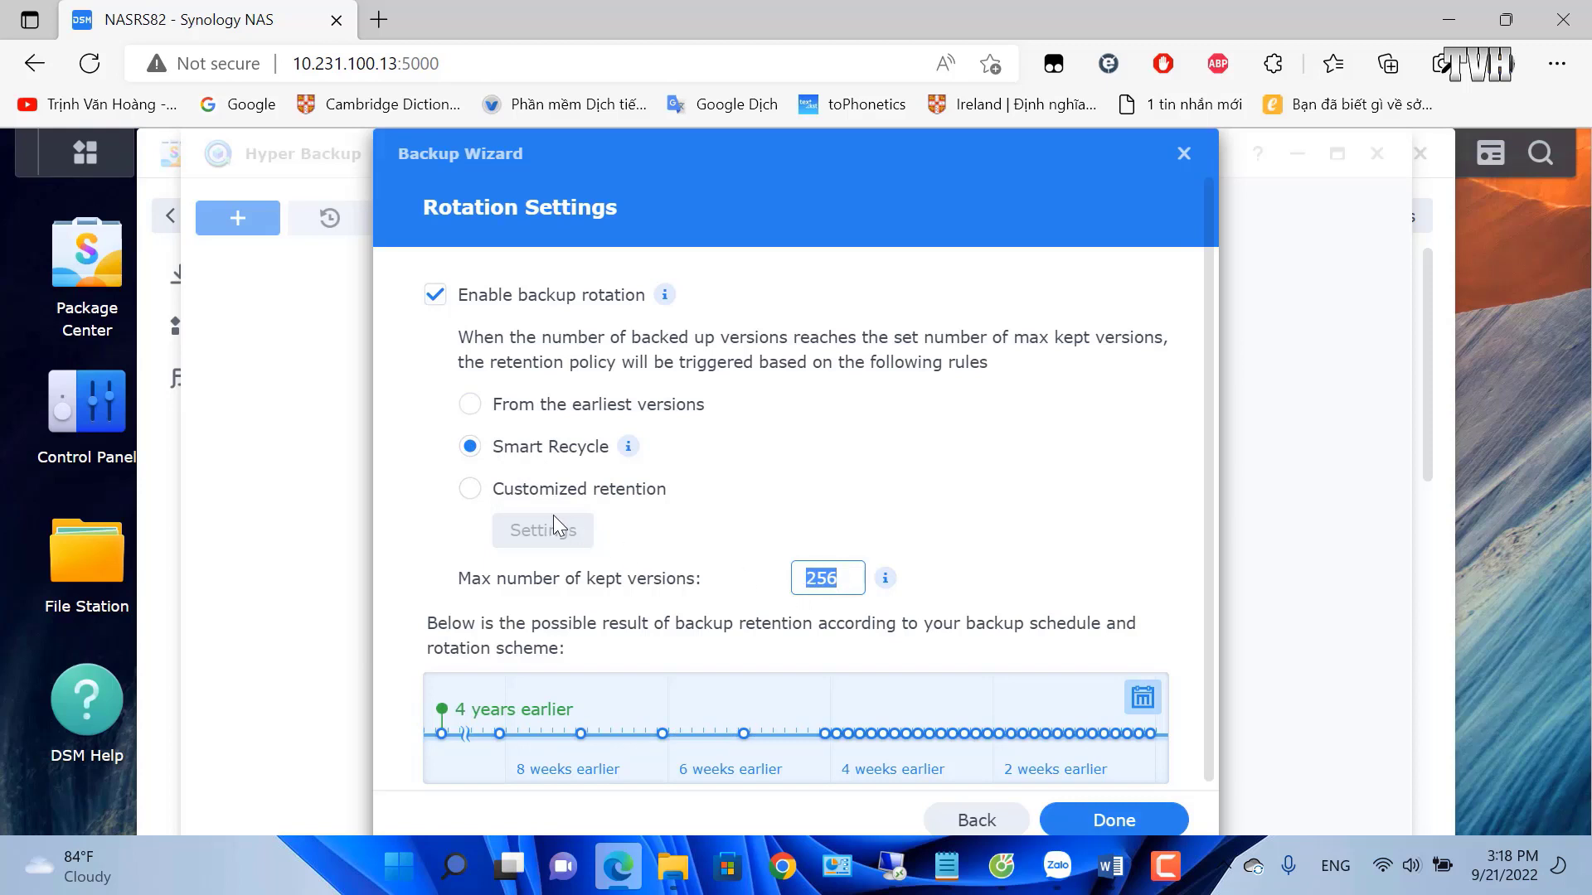
click(470, 489)
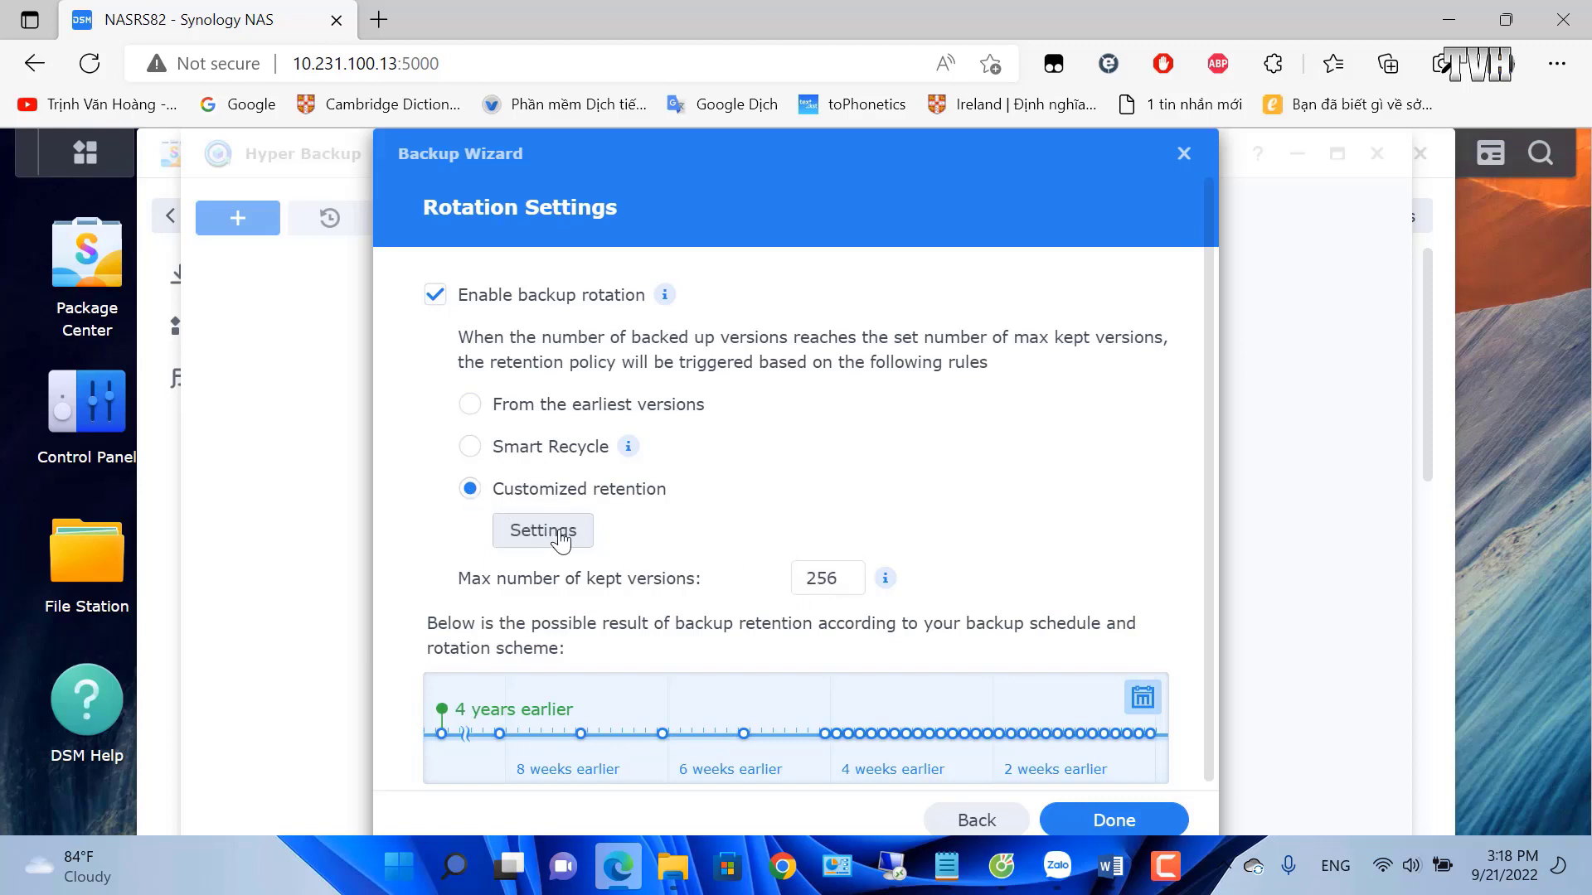
click(554, 537)
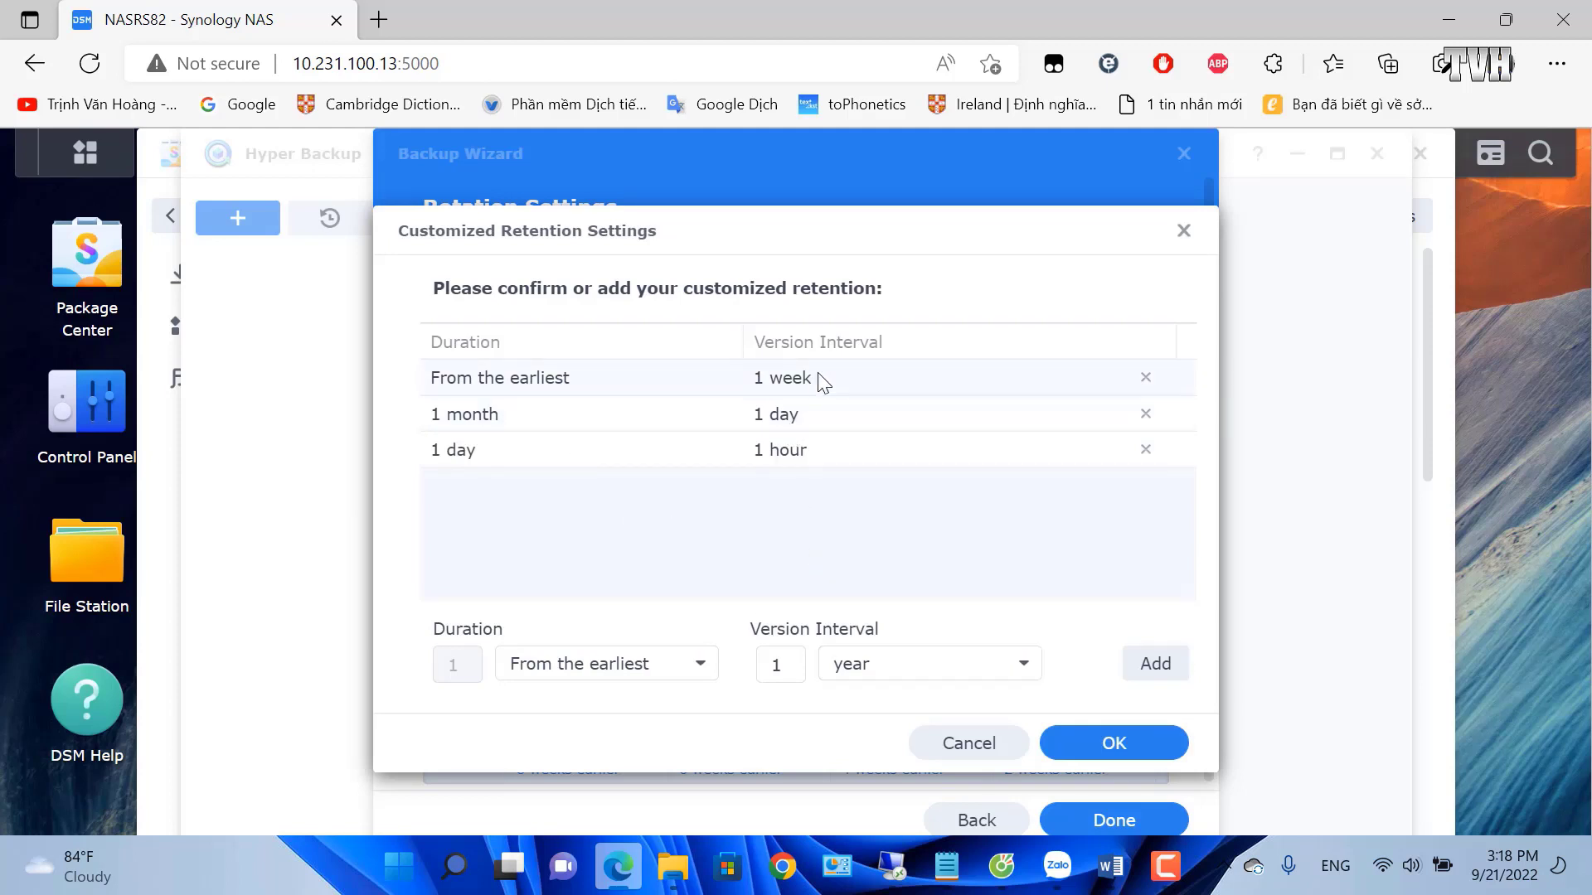
click(1010, 746)
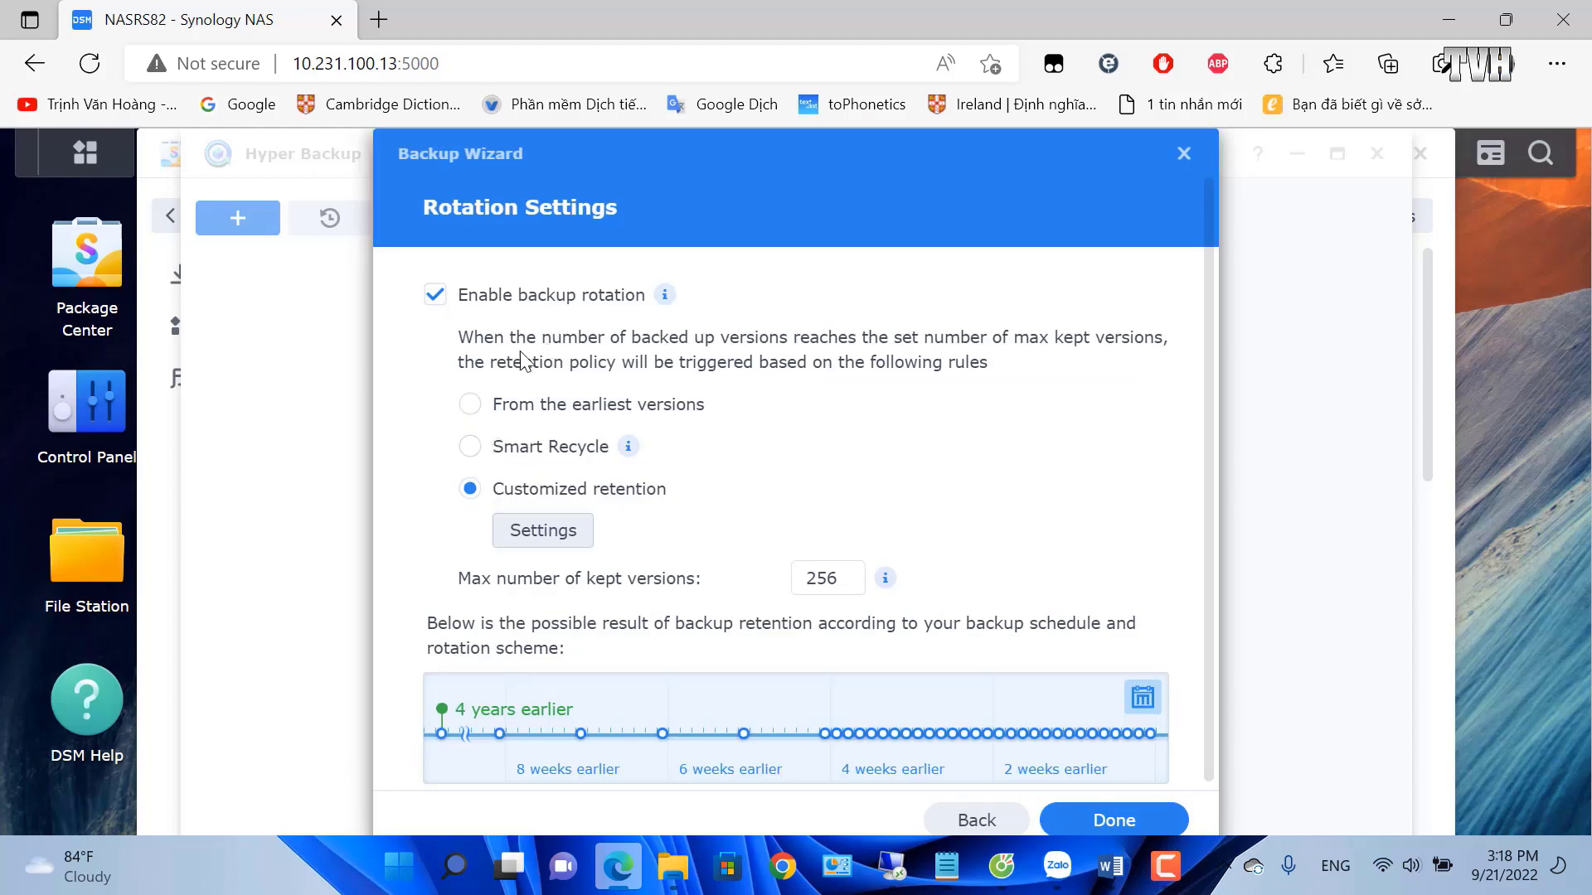
Set rotation to From the earliest versions with at most 3 kept versions, finish the wizard and start the backup immediately.
click(472, 405)
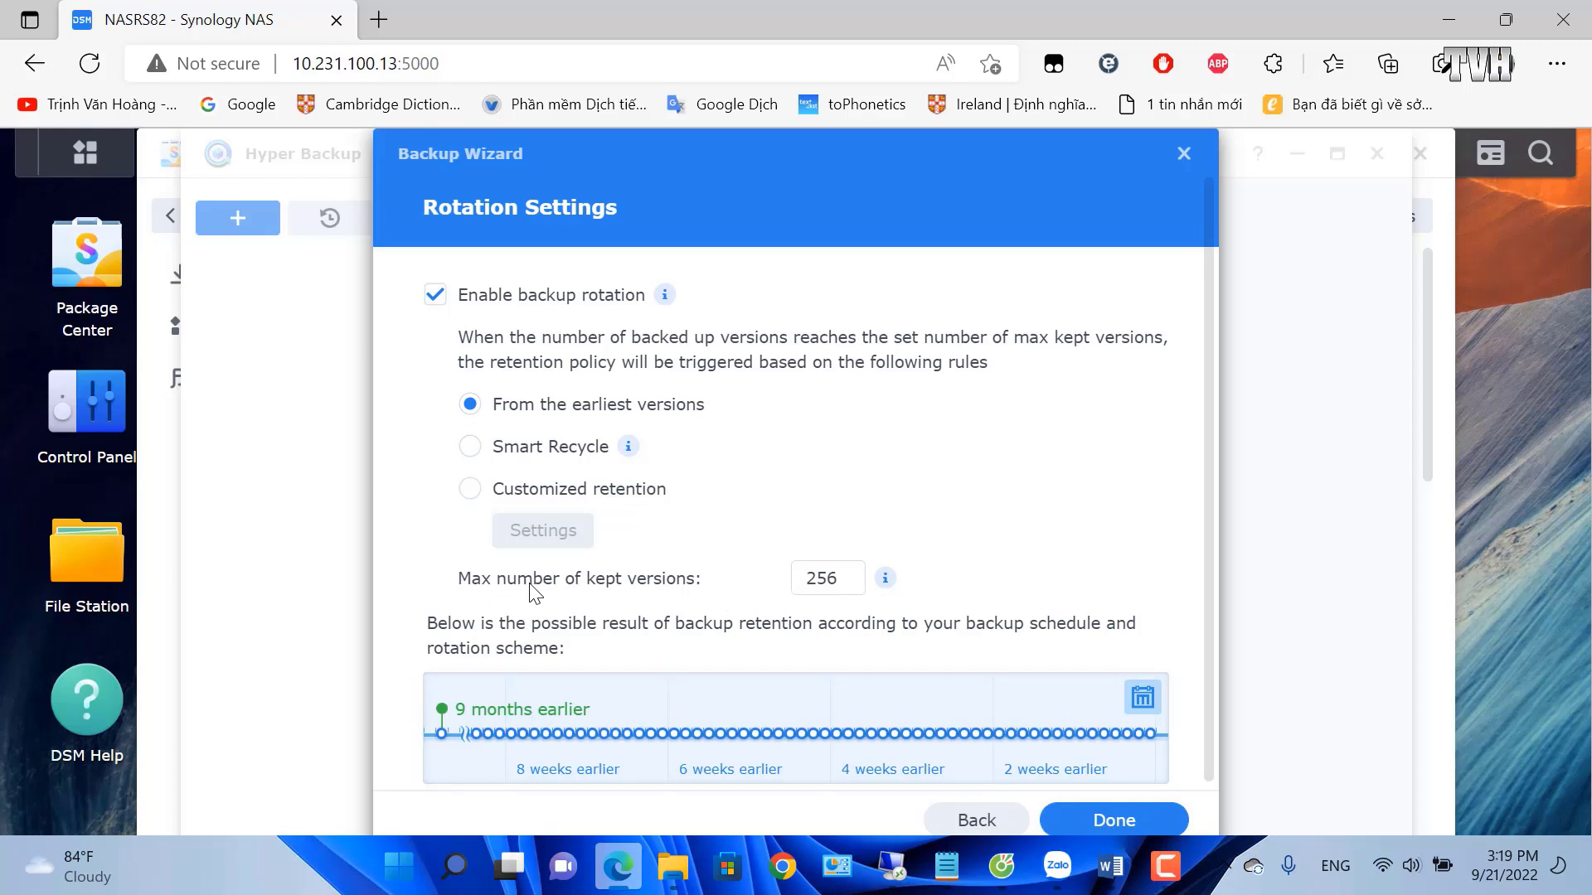
drag(850, 573, 726, 572)
key(BackSpace)
text(3)
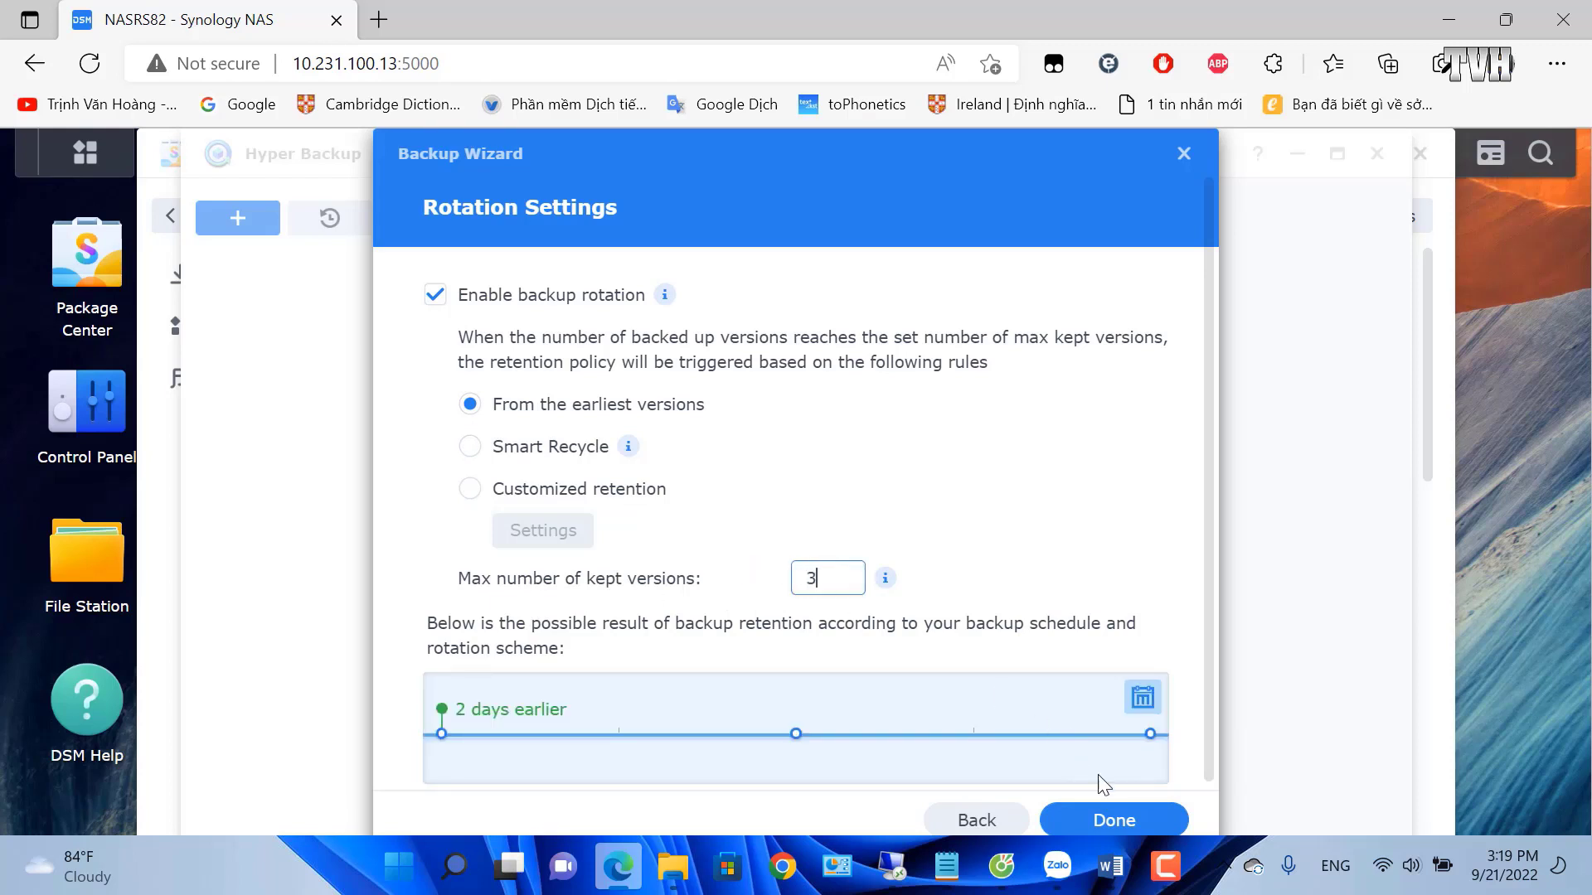
click(1146, 819)
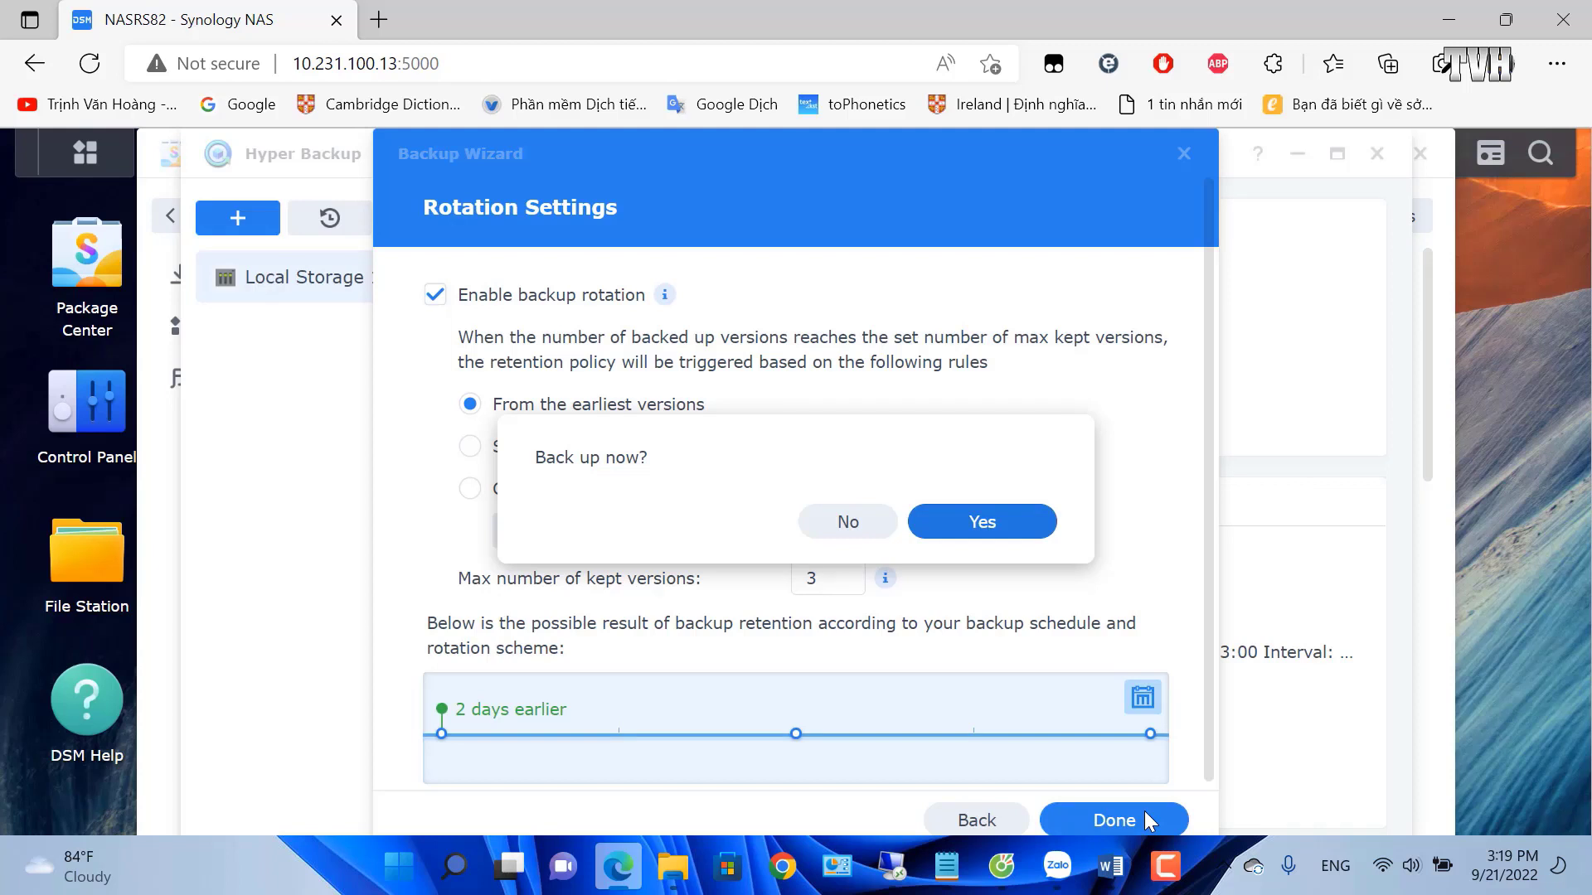
click(992, 529)
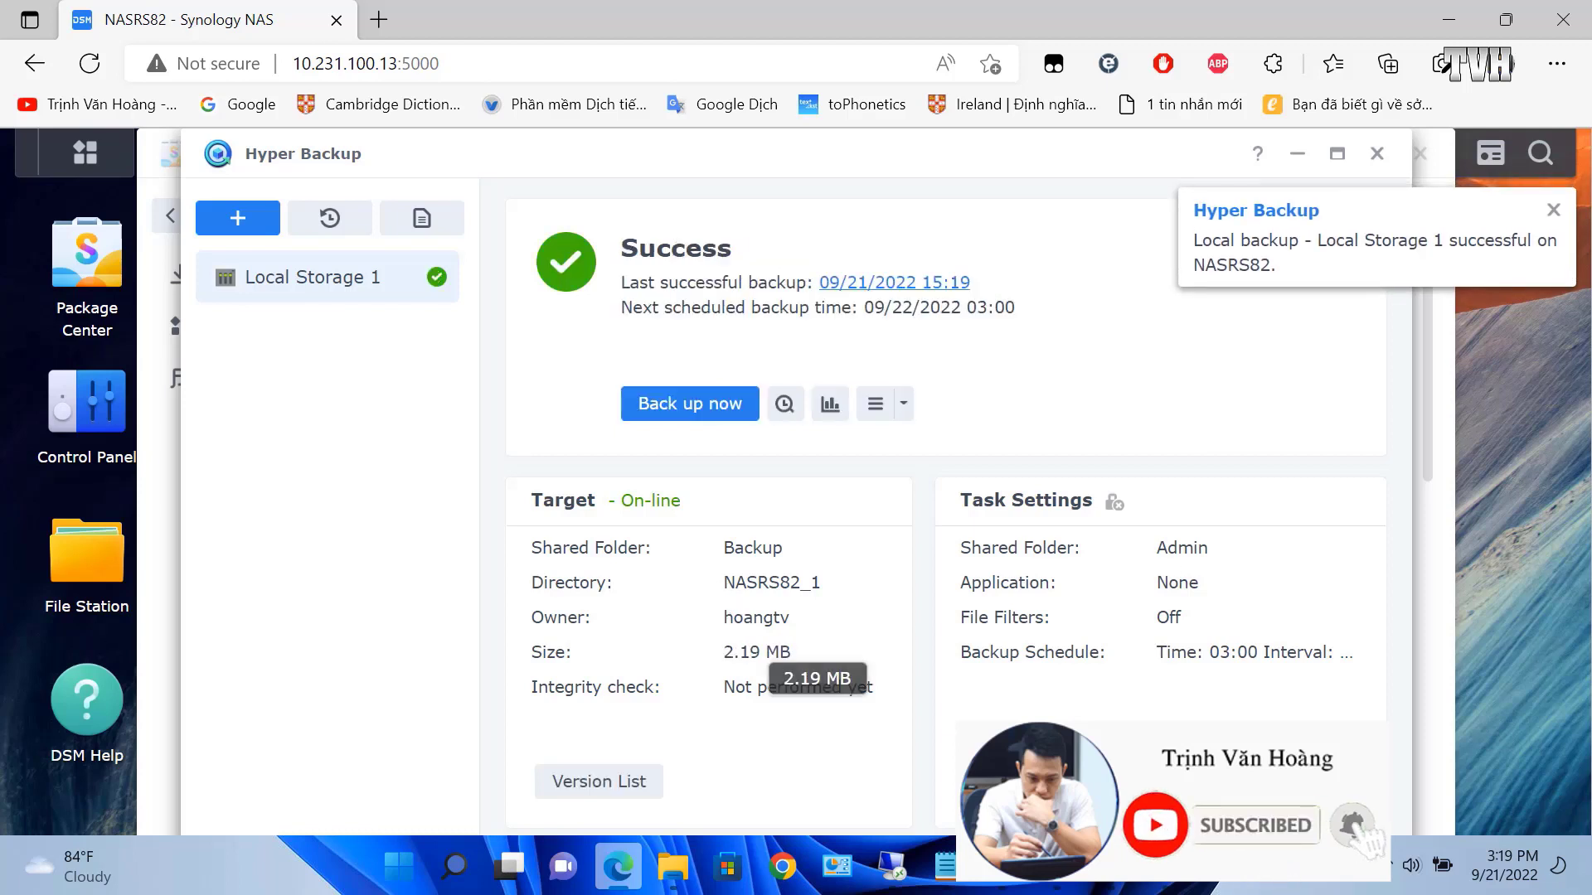
Close Hyper Backup and Package Center, and open the Admin shared folder in File Station.
click(1378, 156)
click(1419, 156)
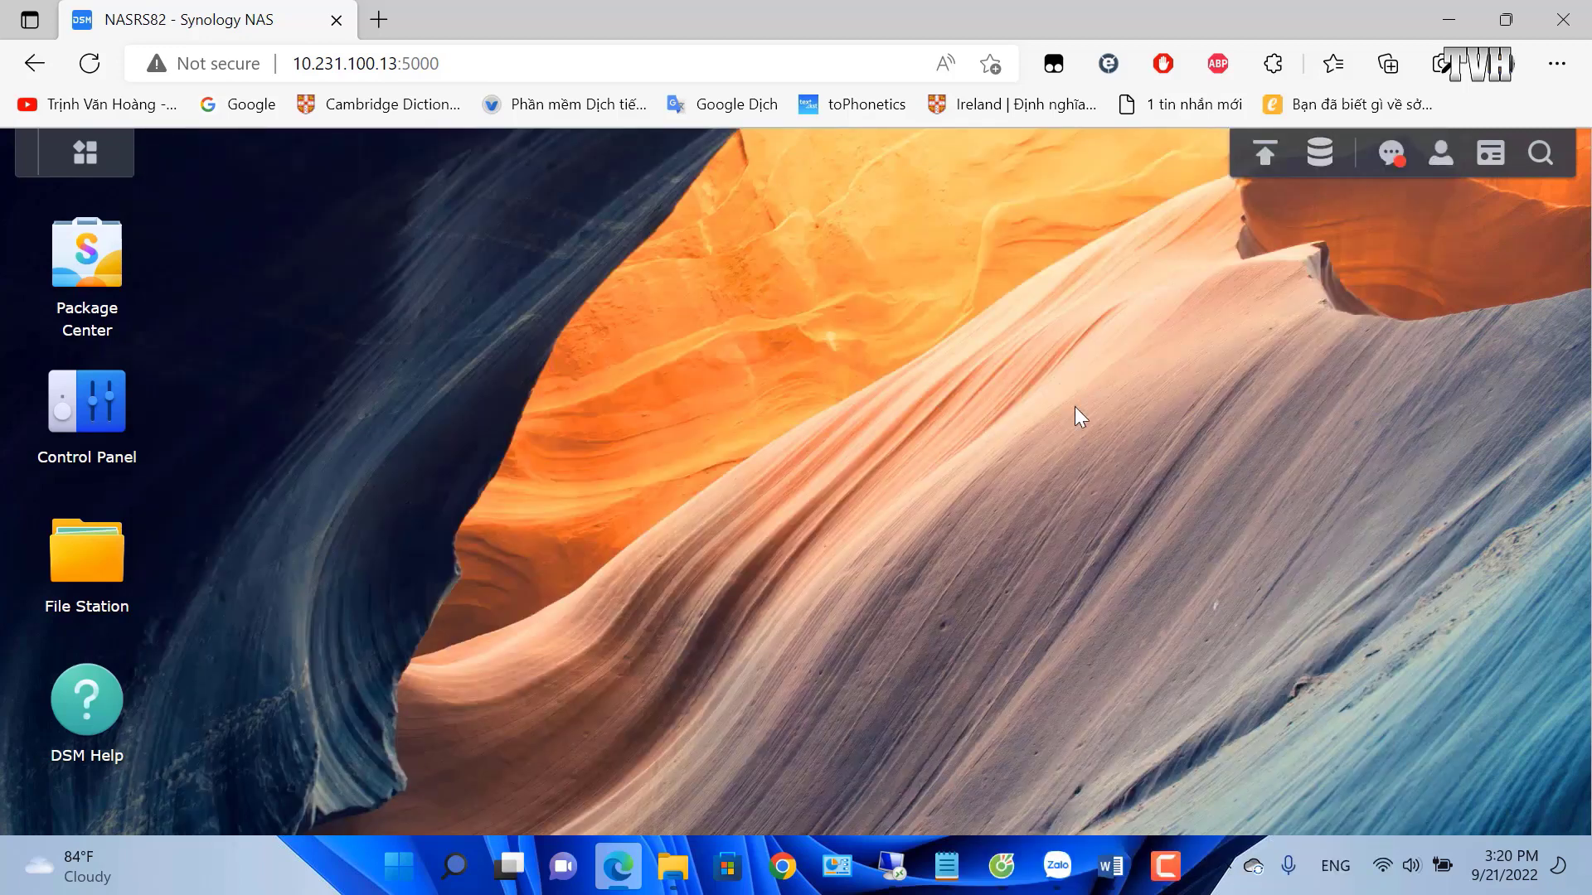
click(82, 548)
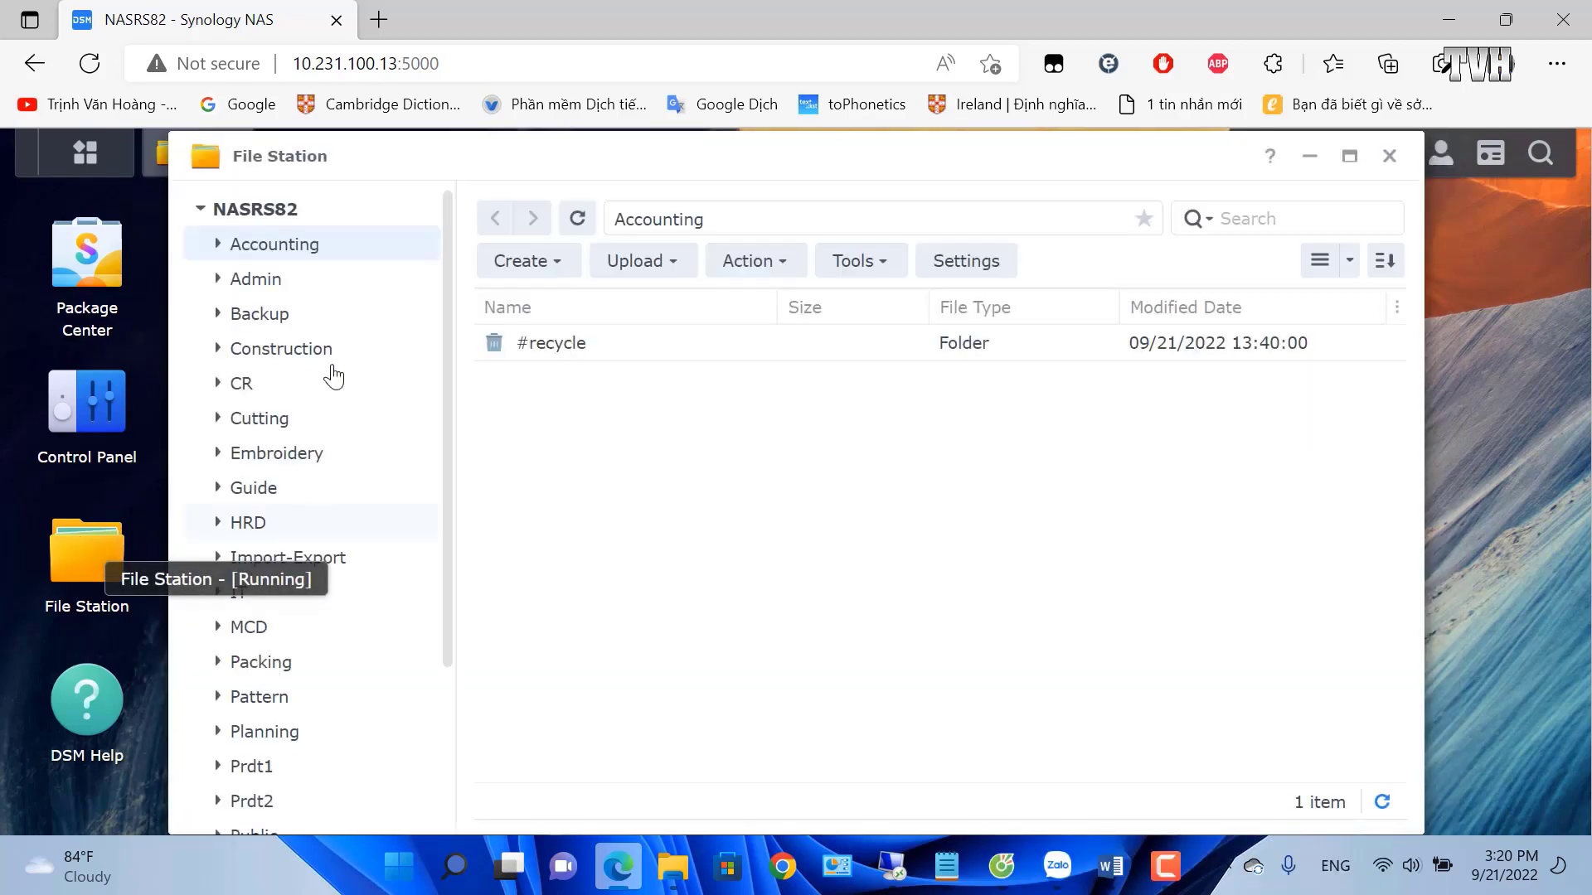
click(278, 282)
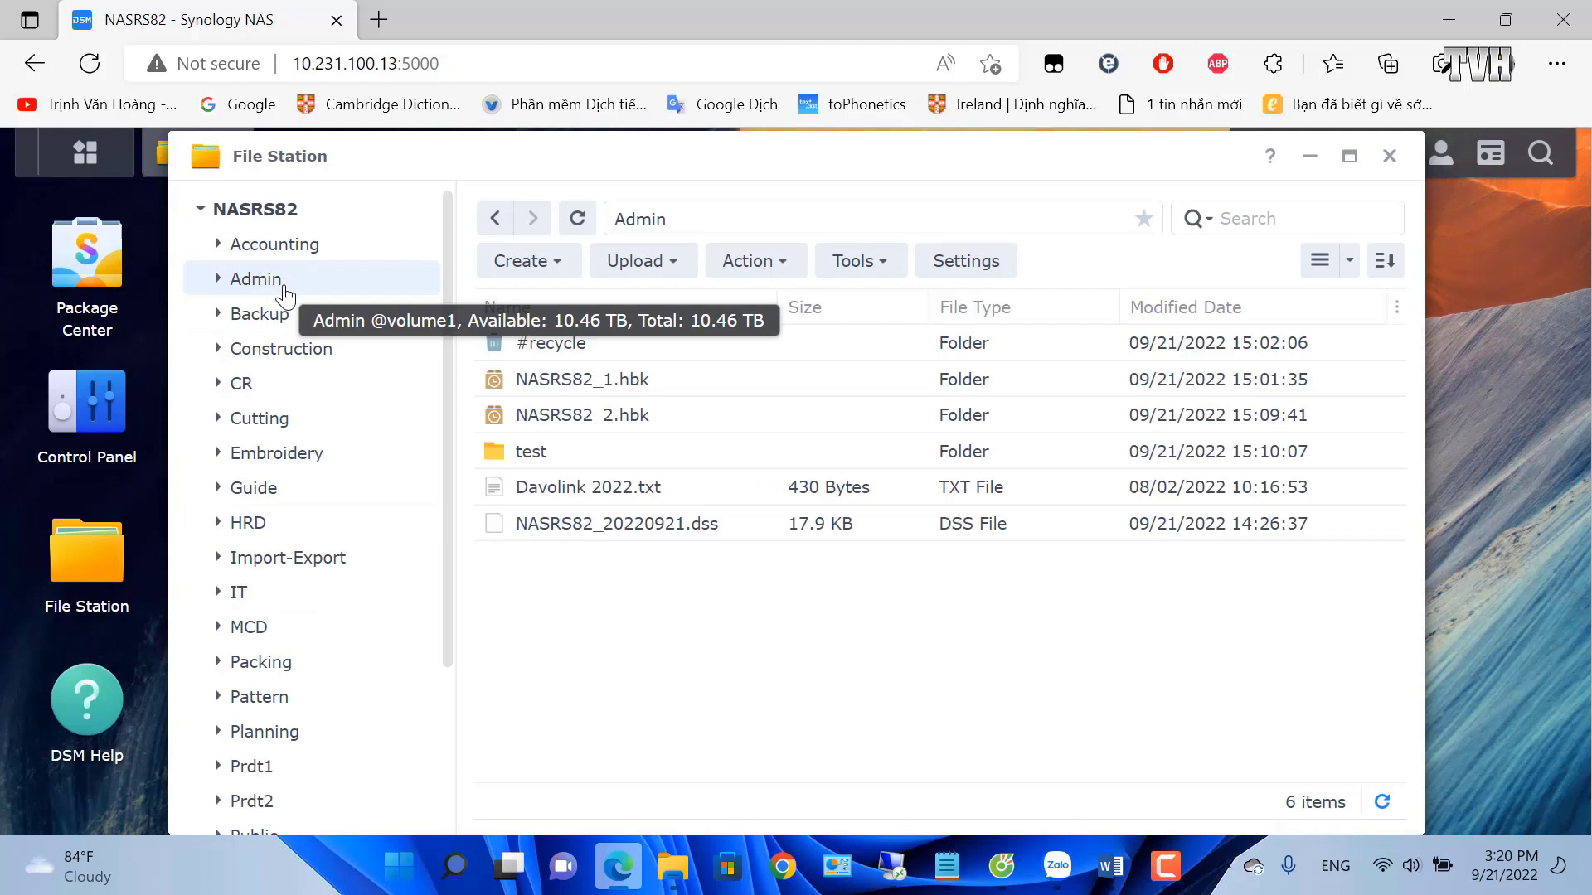
Delete NASRS82_1.hbk, NASRS82_2.hbk and the test folder from the Admin shared folder.
click(586, 383)
key(Delete)
click(980, 527)
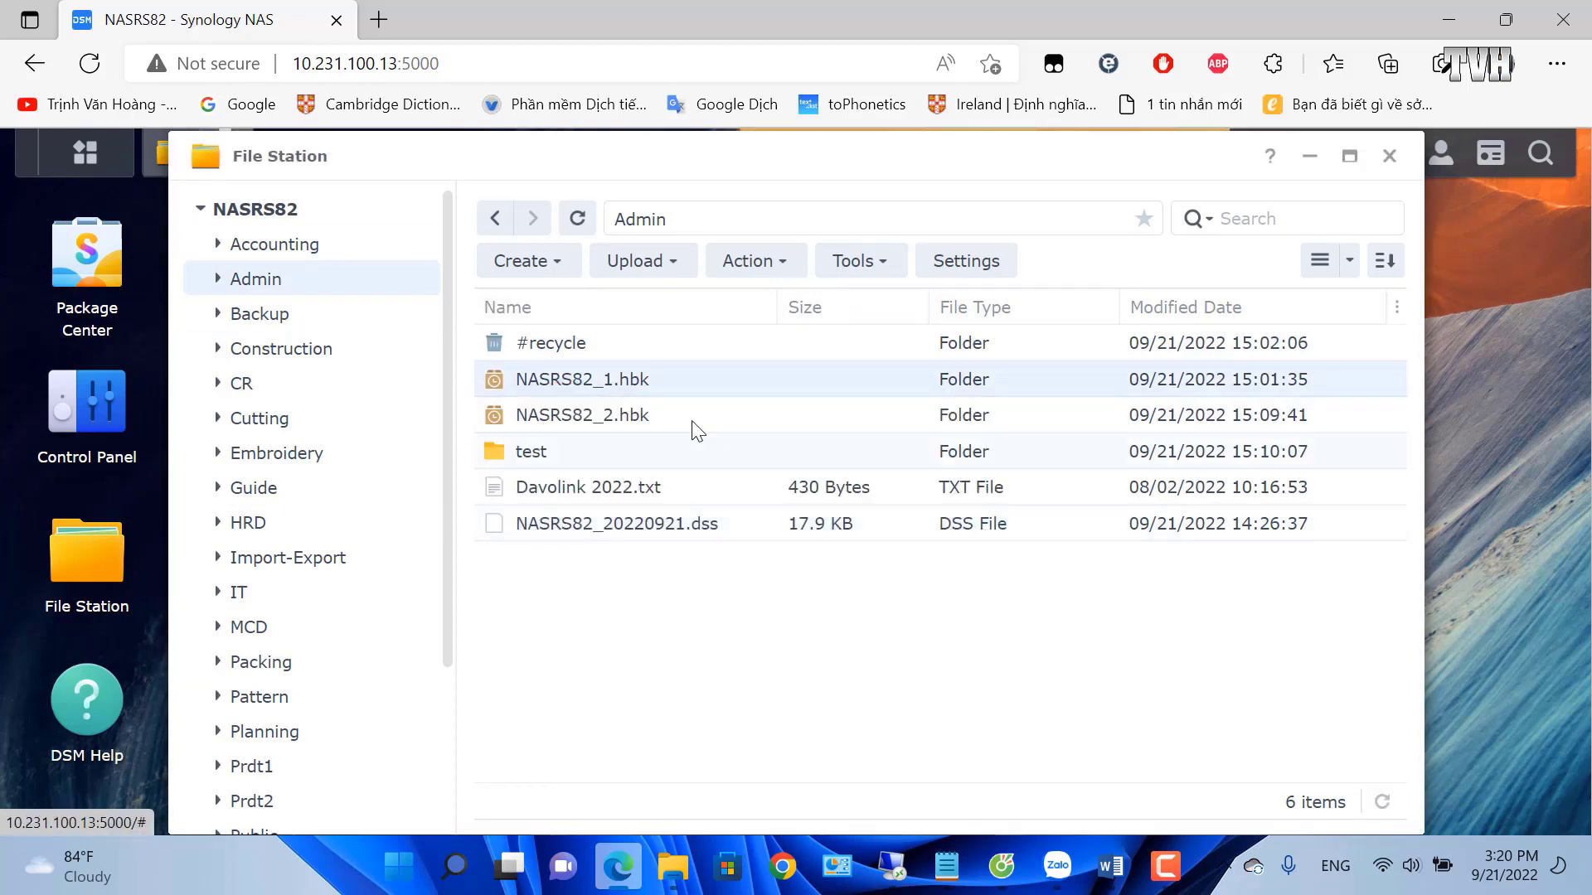
key(Delete)
click(1018, 550)
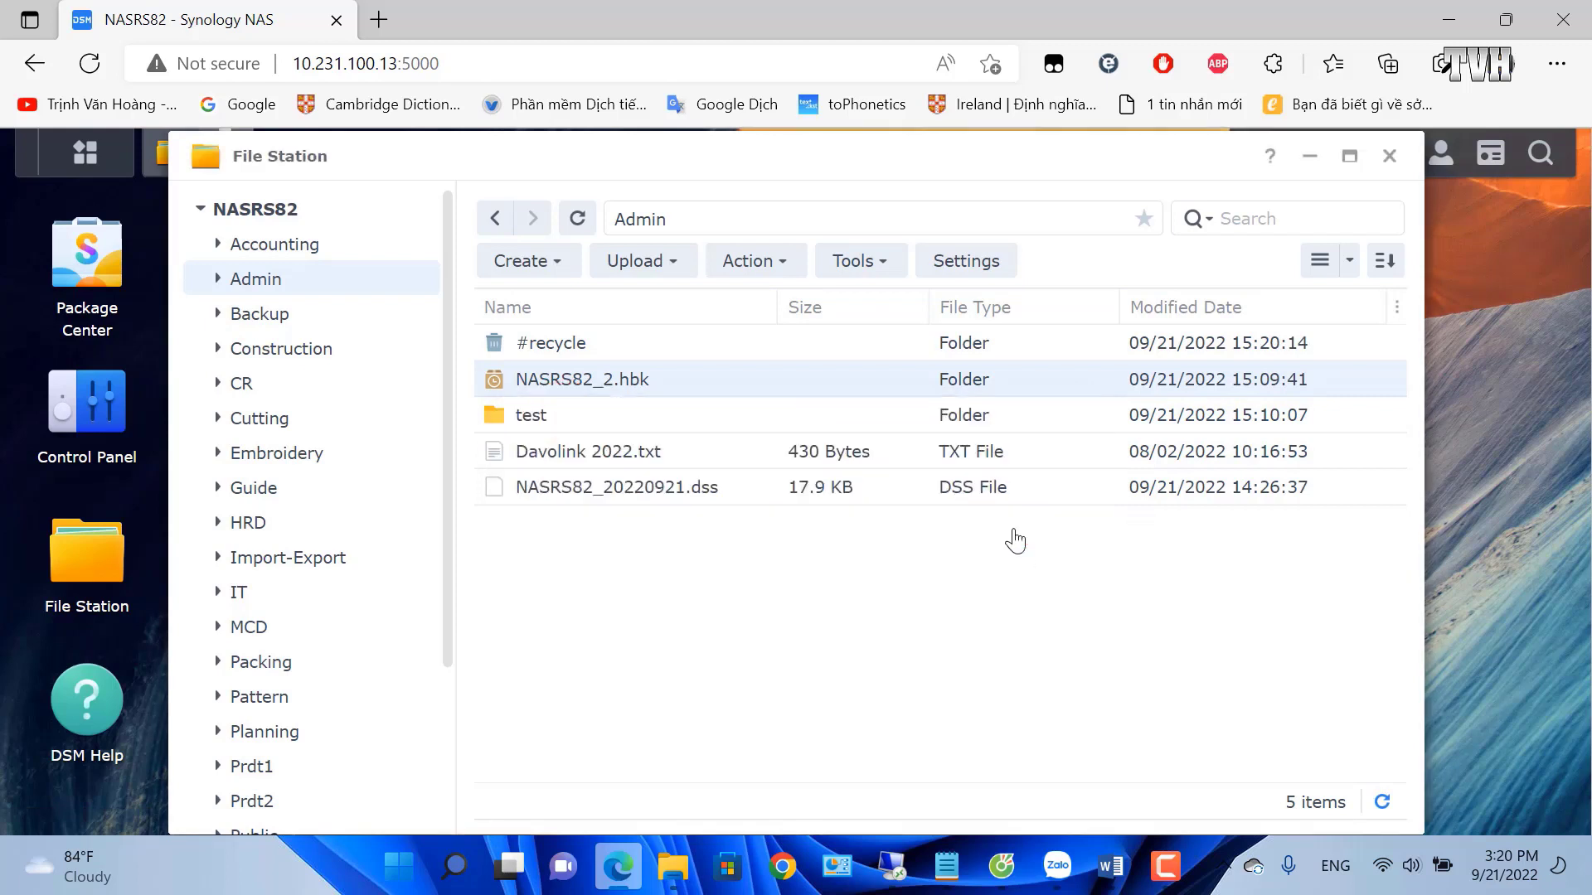
click(527, 386)
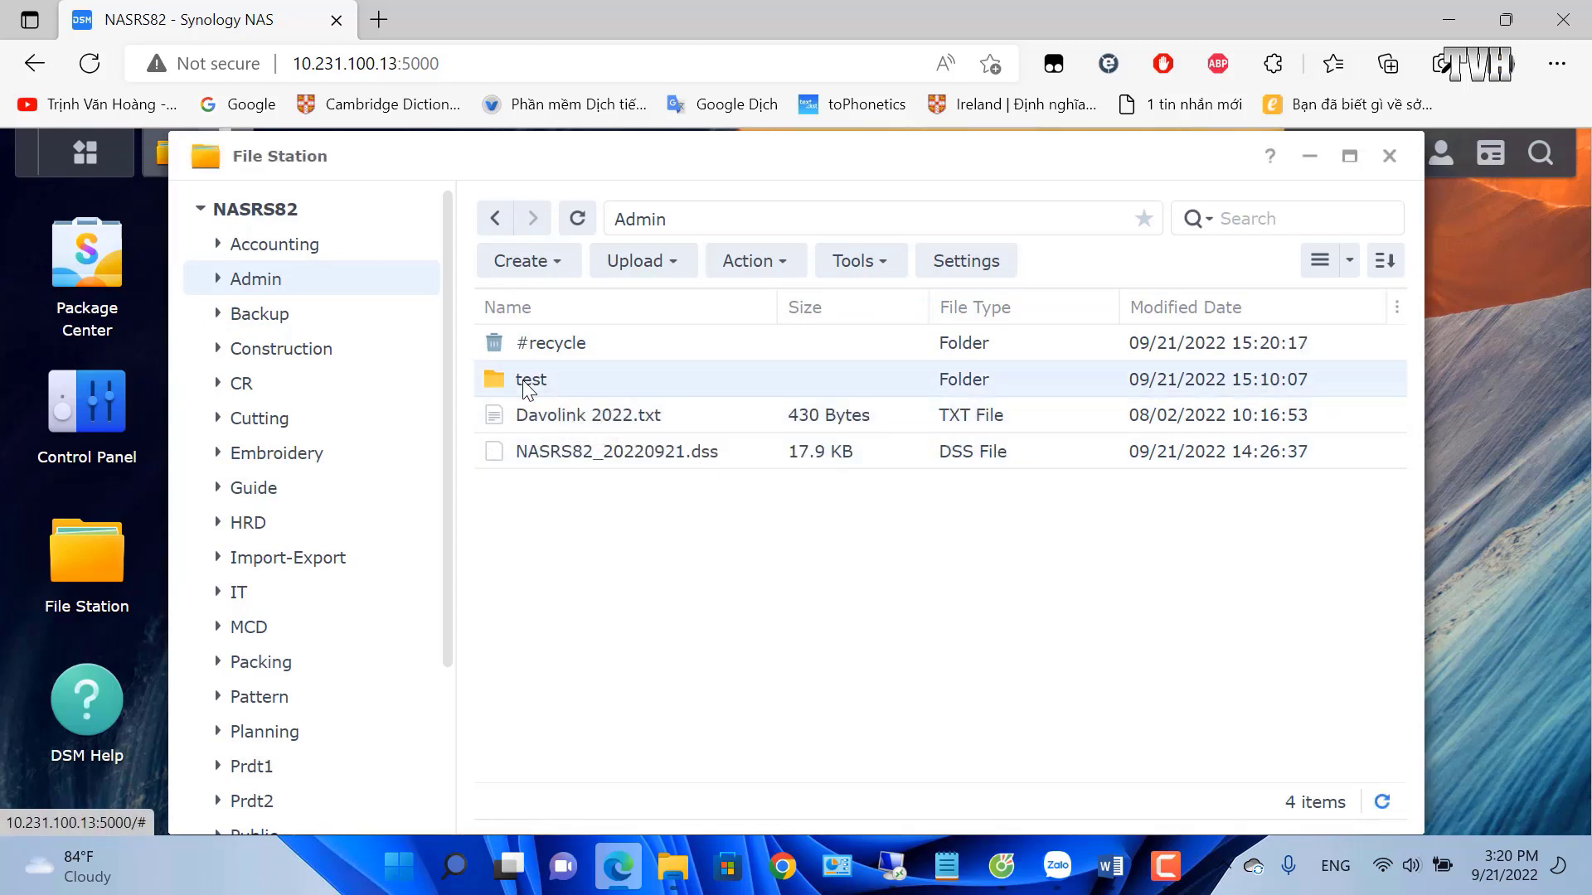
key(Delete)
click(1004, 540)
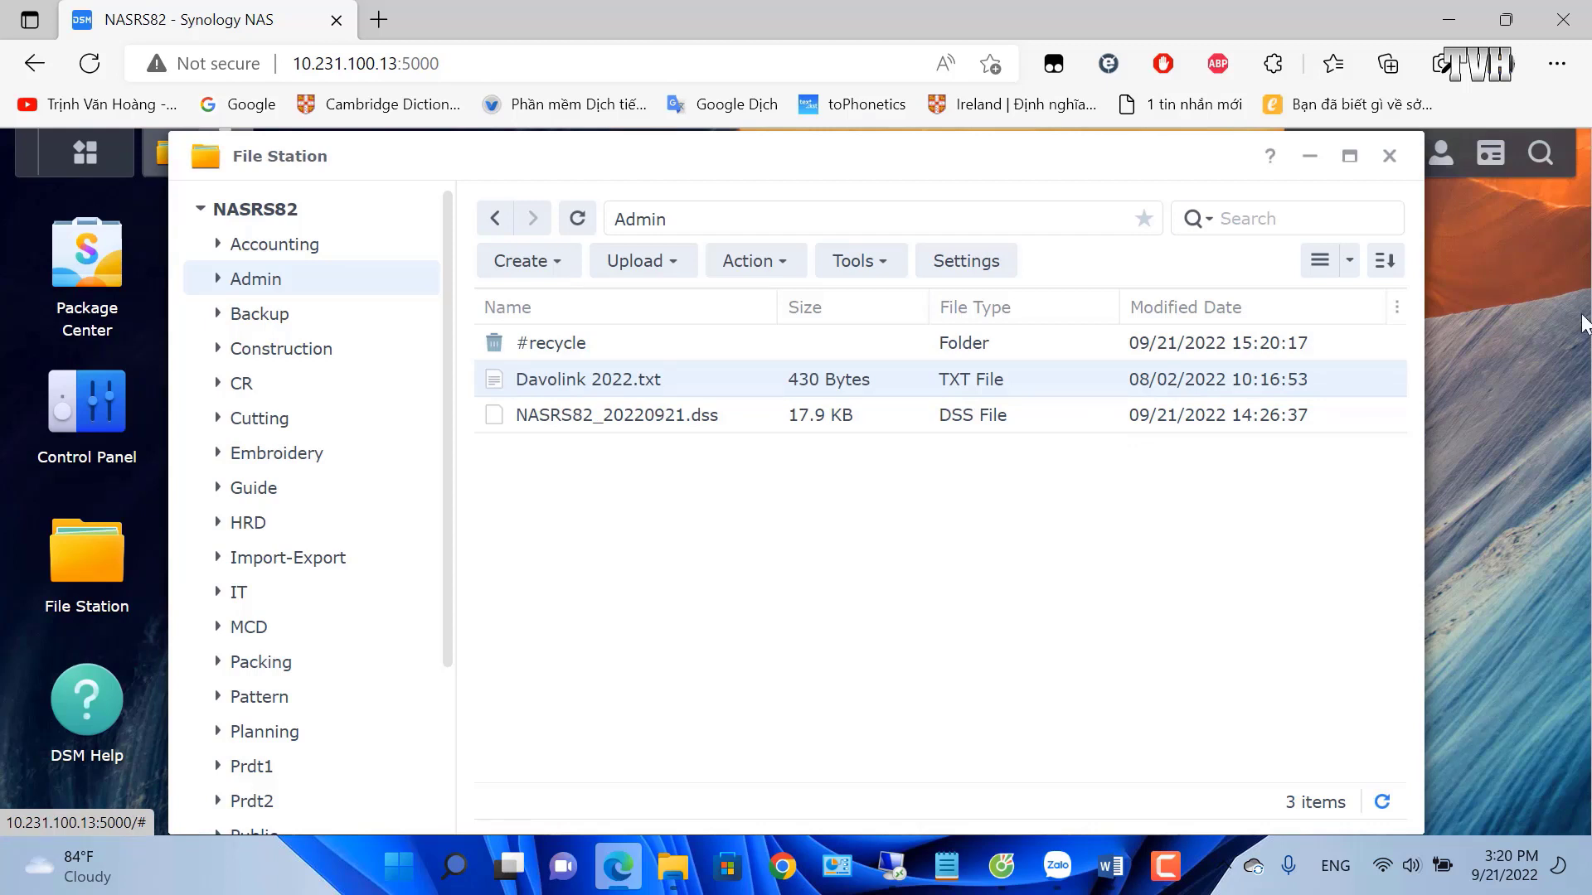
Close File Station and reopen Hyper Backup.
key(Up)
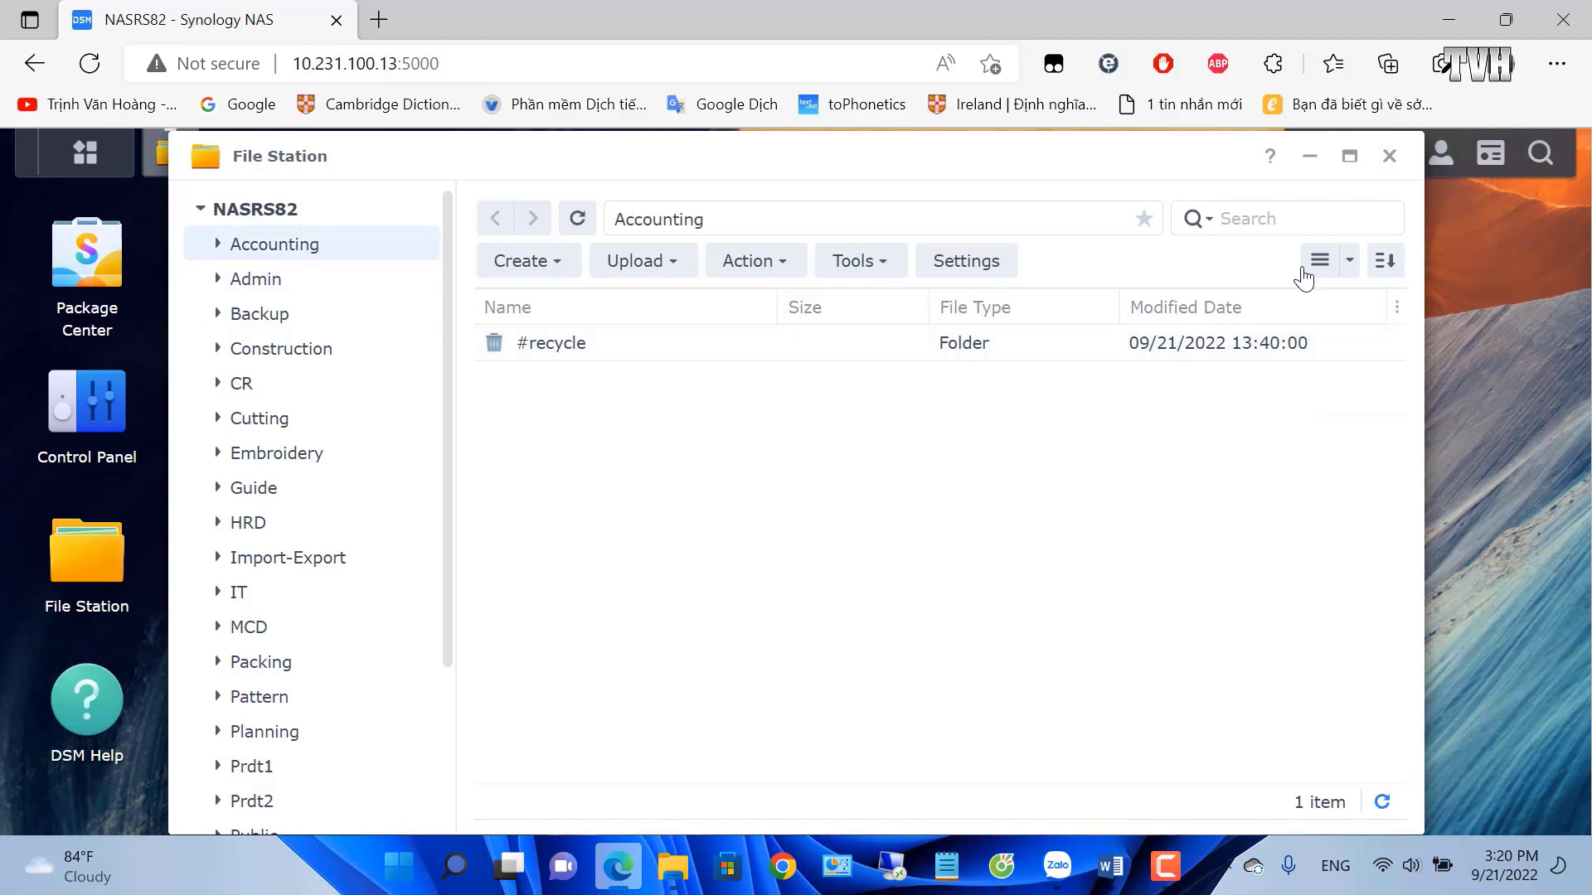
click(1389, 156)
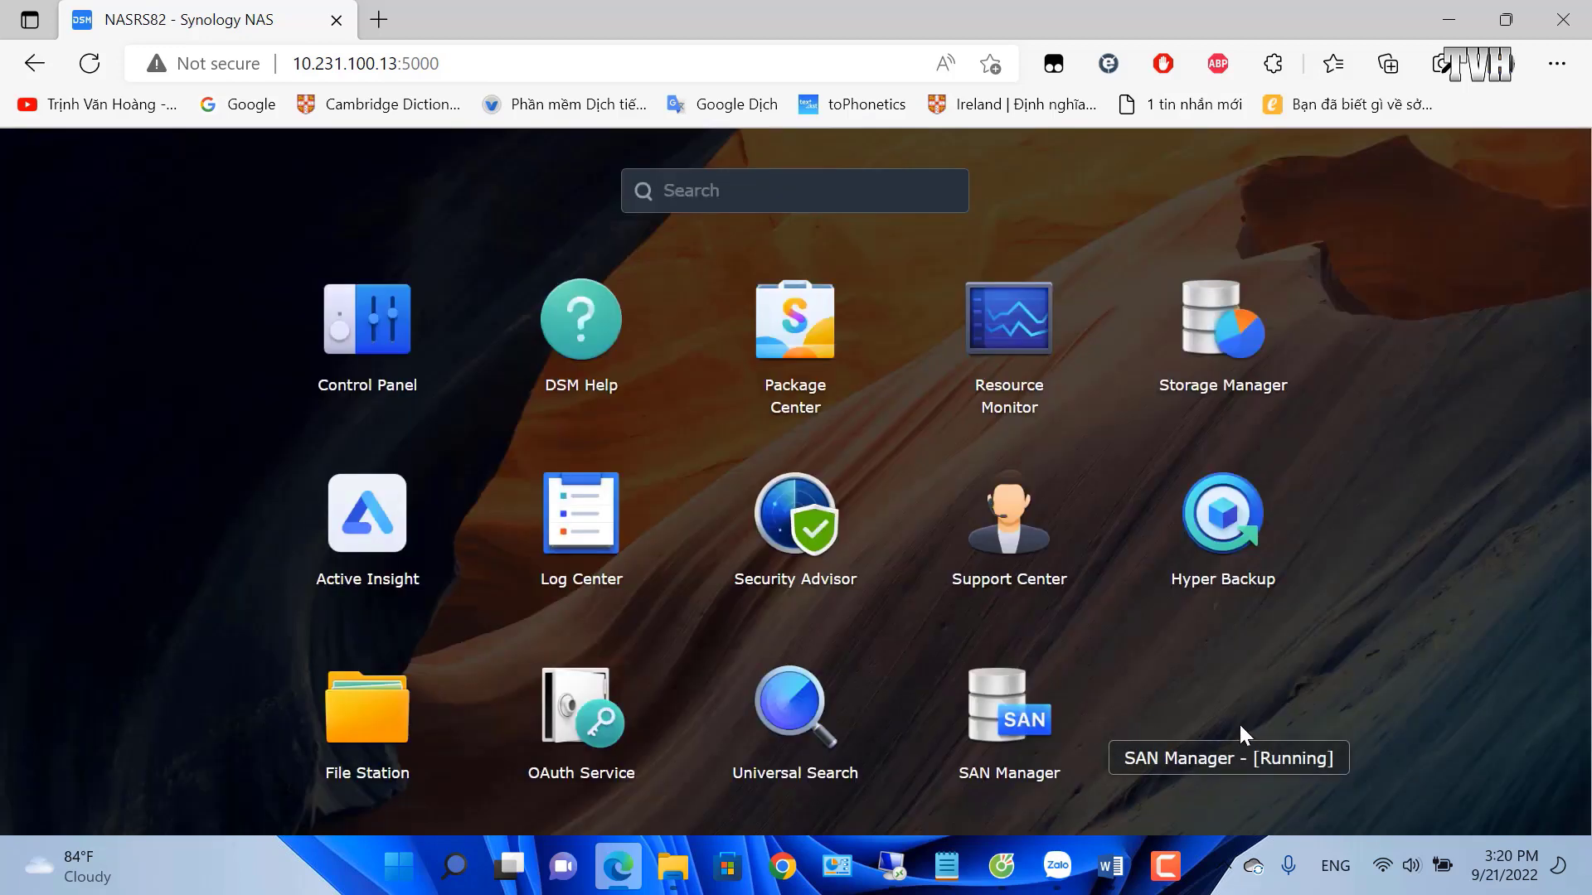
click(1221, 519)
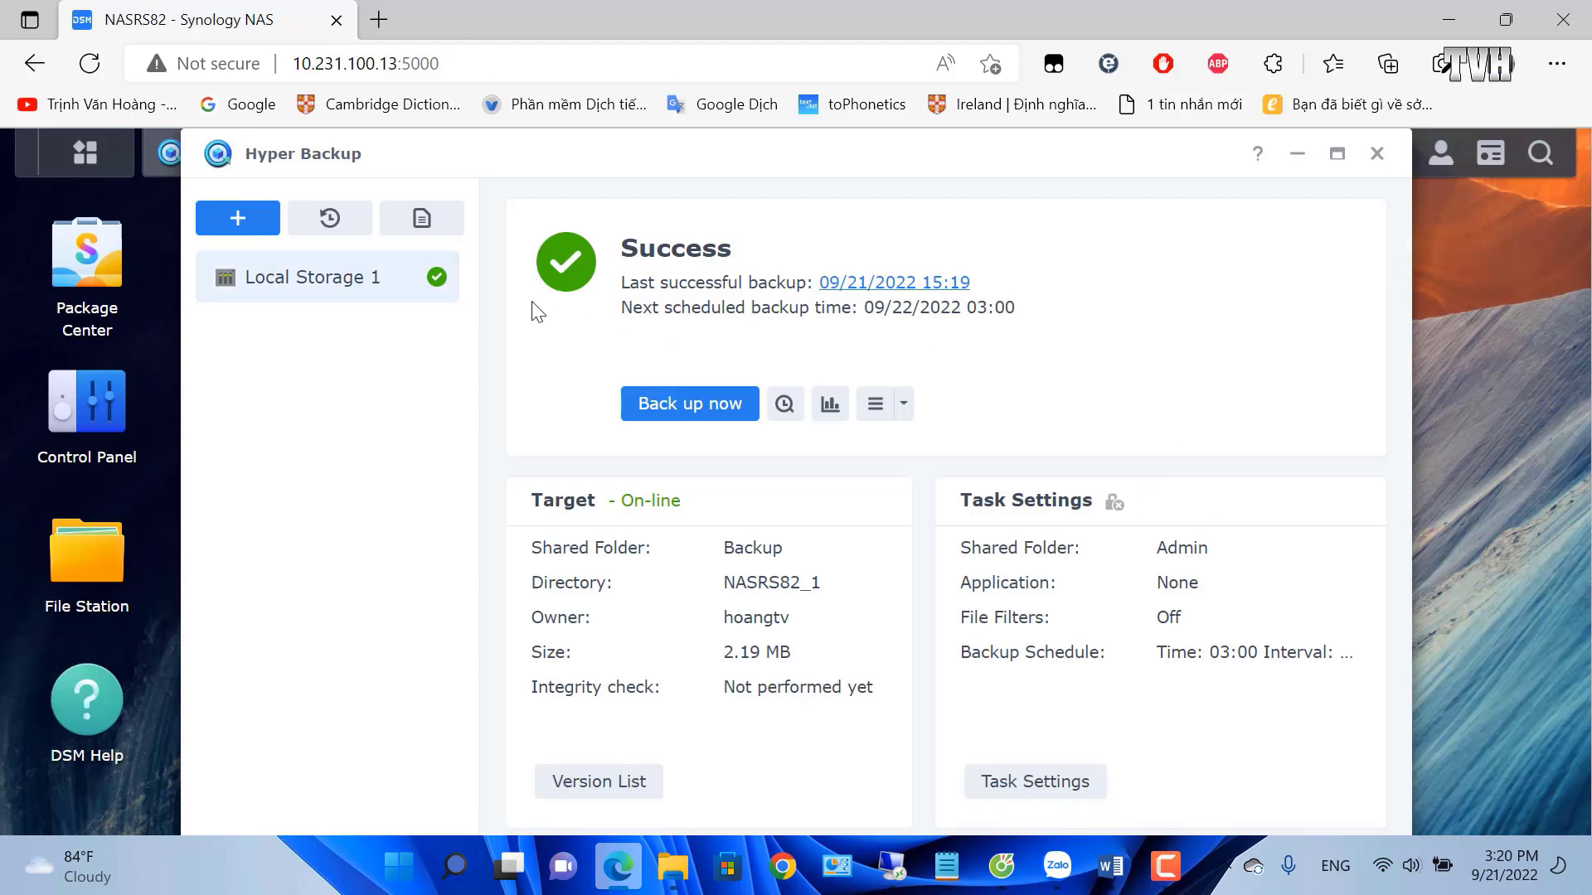
Restore the Admin shared folder from the Local Storage 1 task's 09/21/2022 15:19 version, without restoring the system configuration.
click(331, 220)
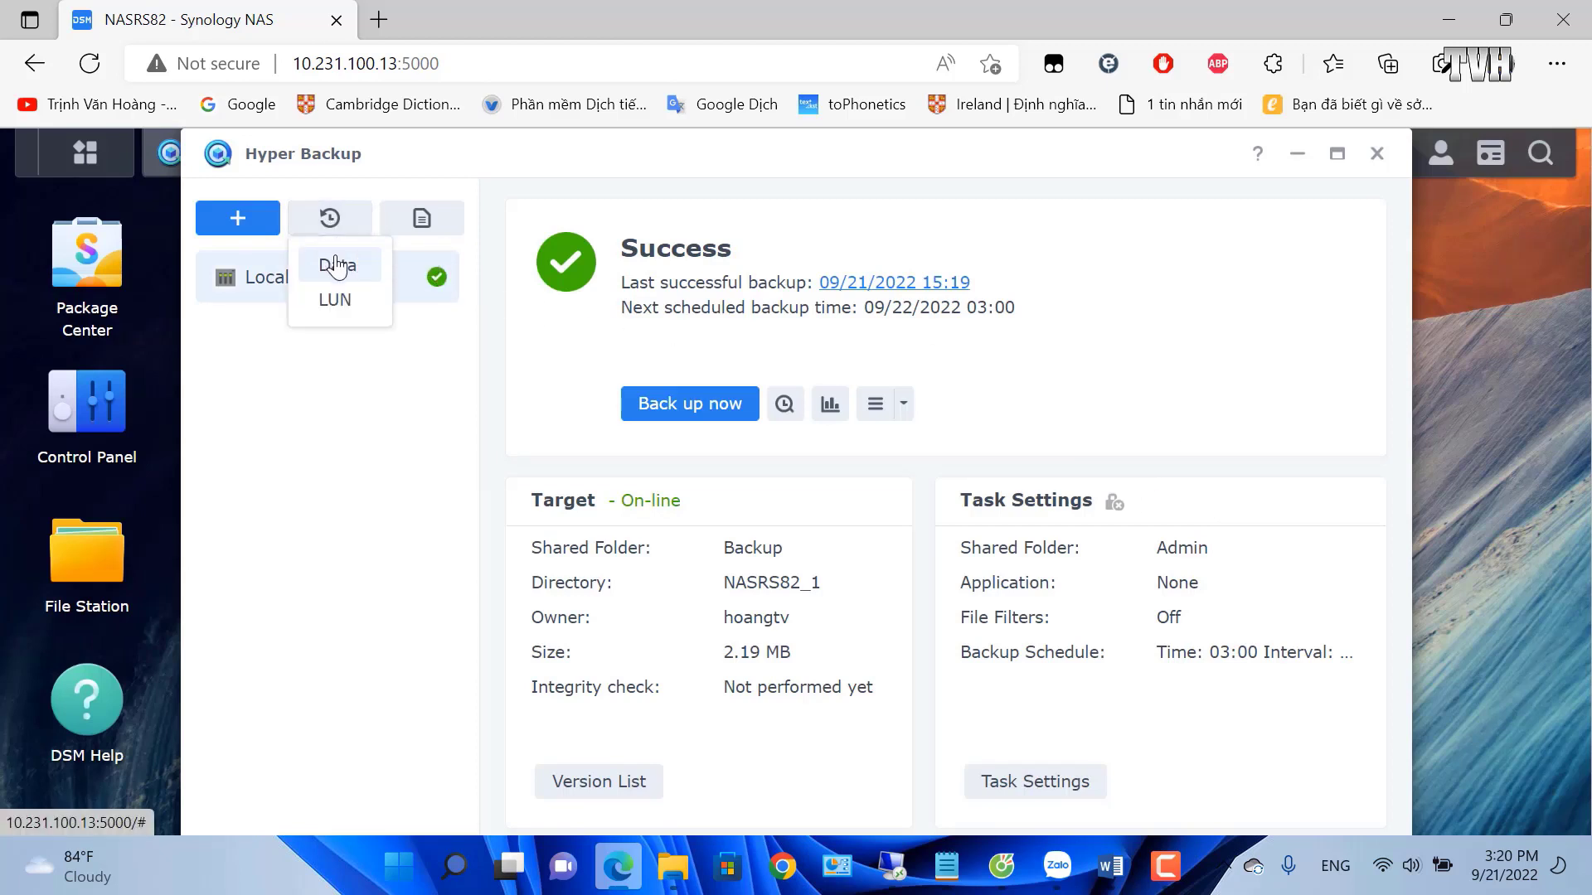
click(335, 265)
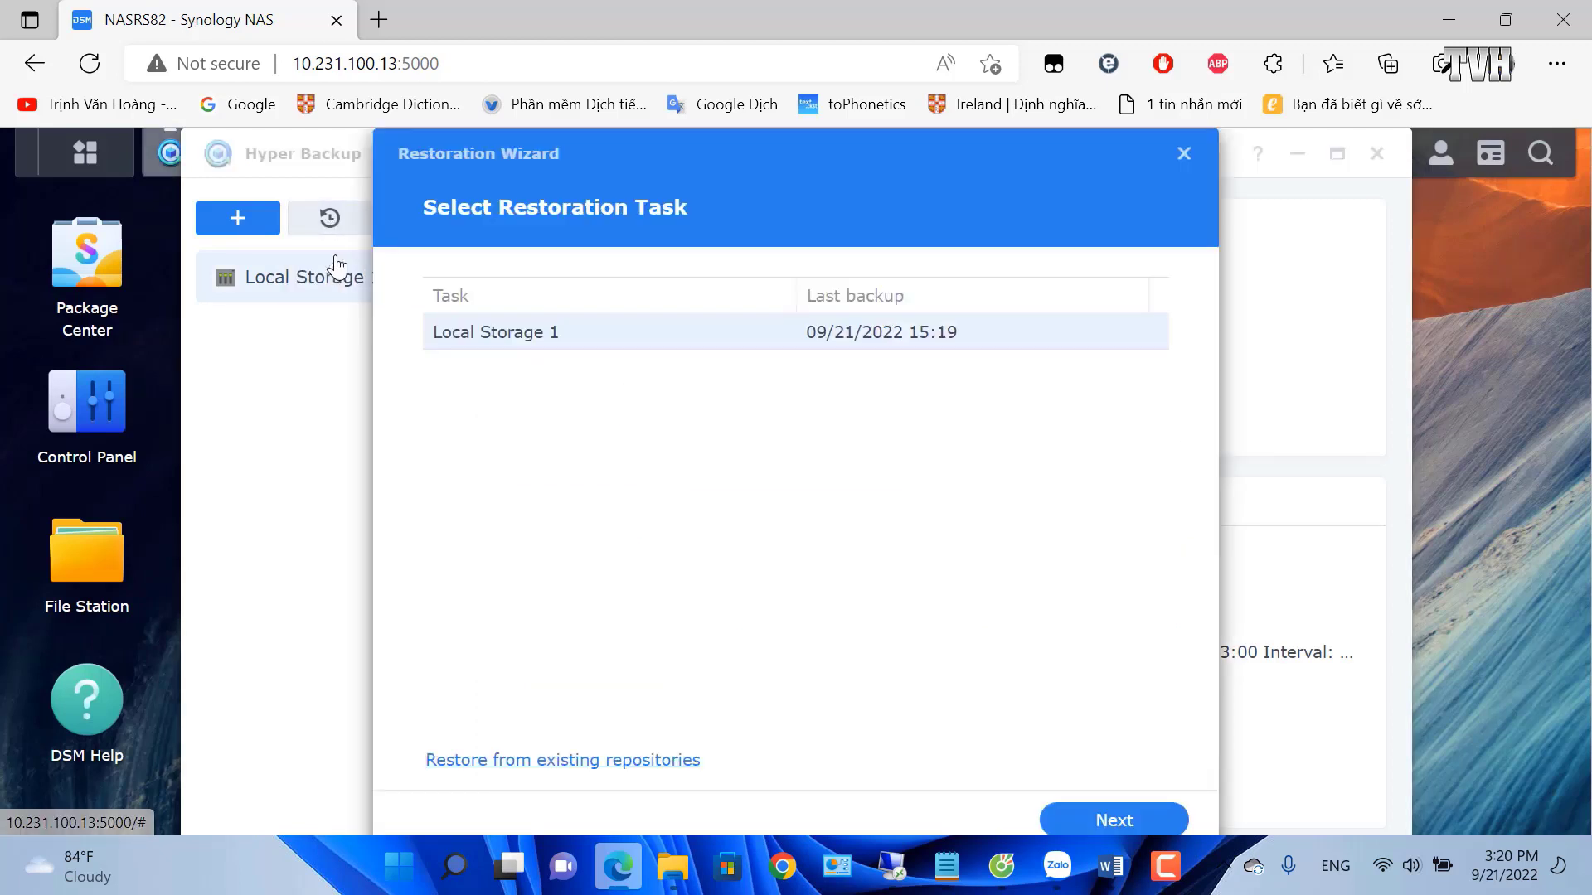
click(1184, 823)
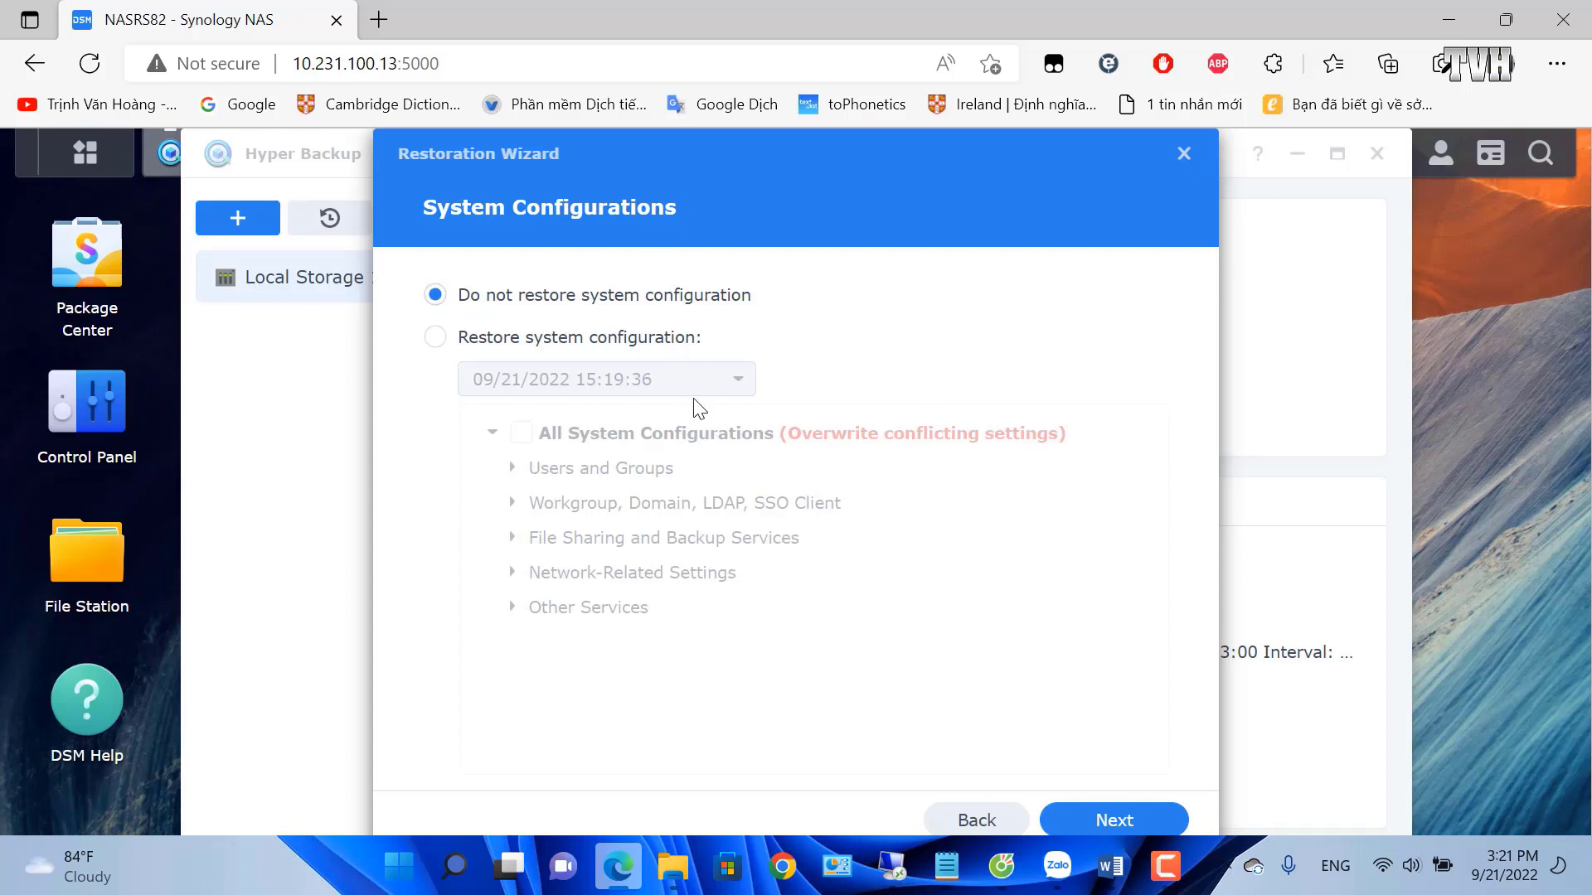
click(1124, 825)
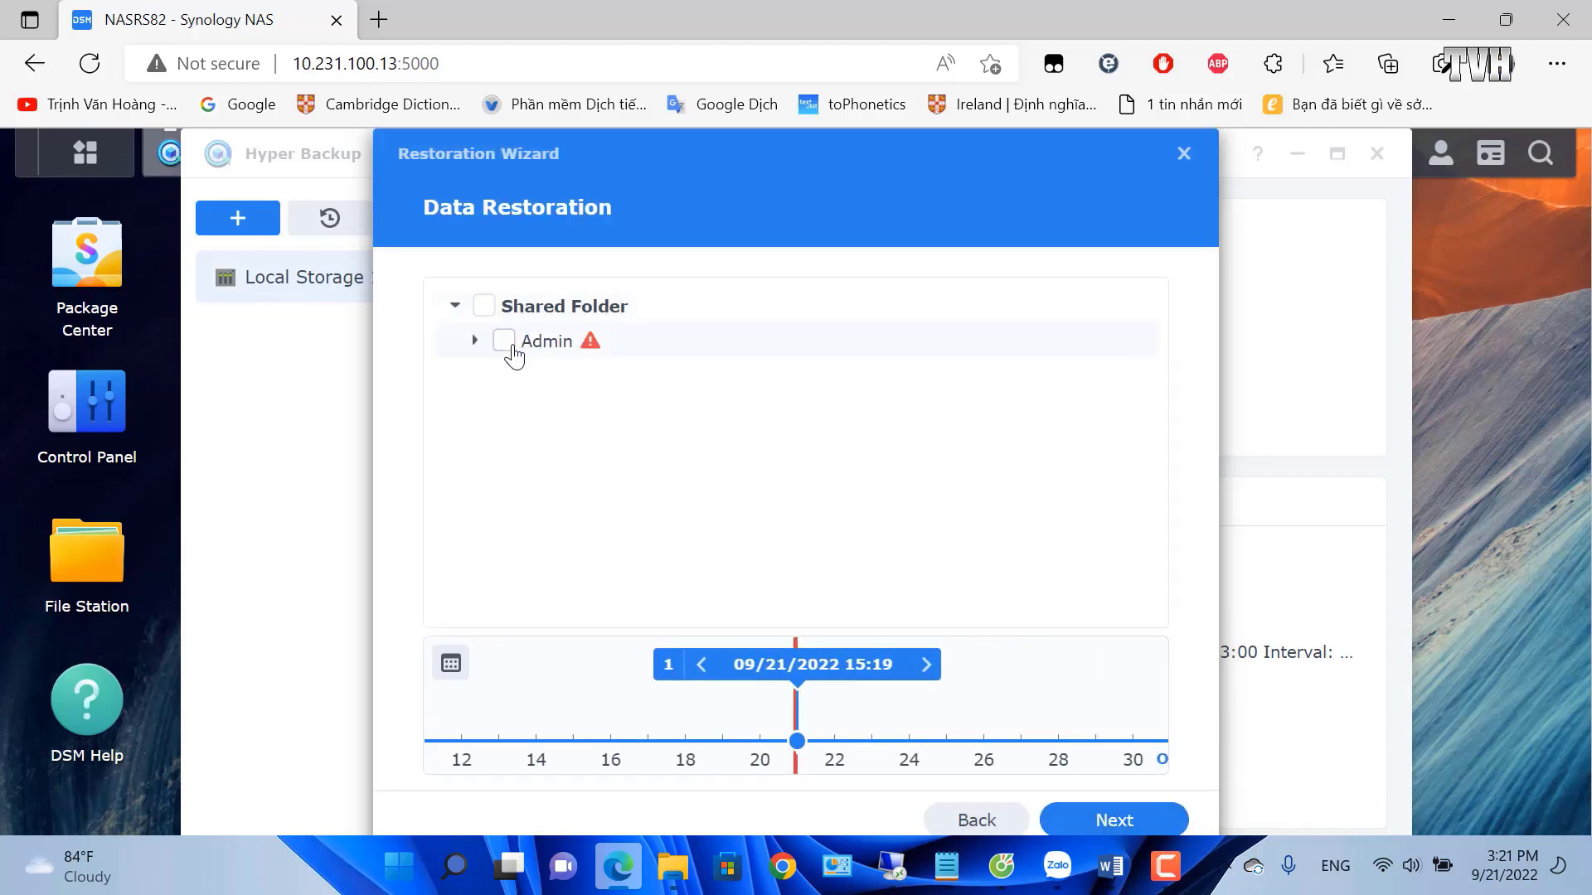
click(504, 342)
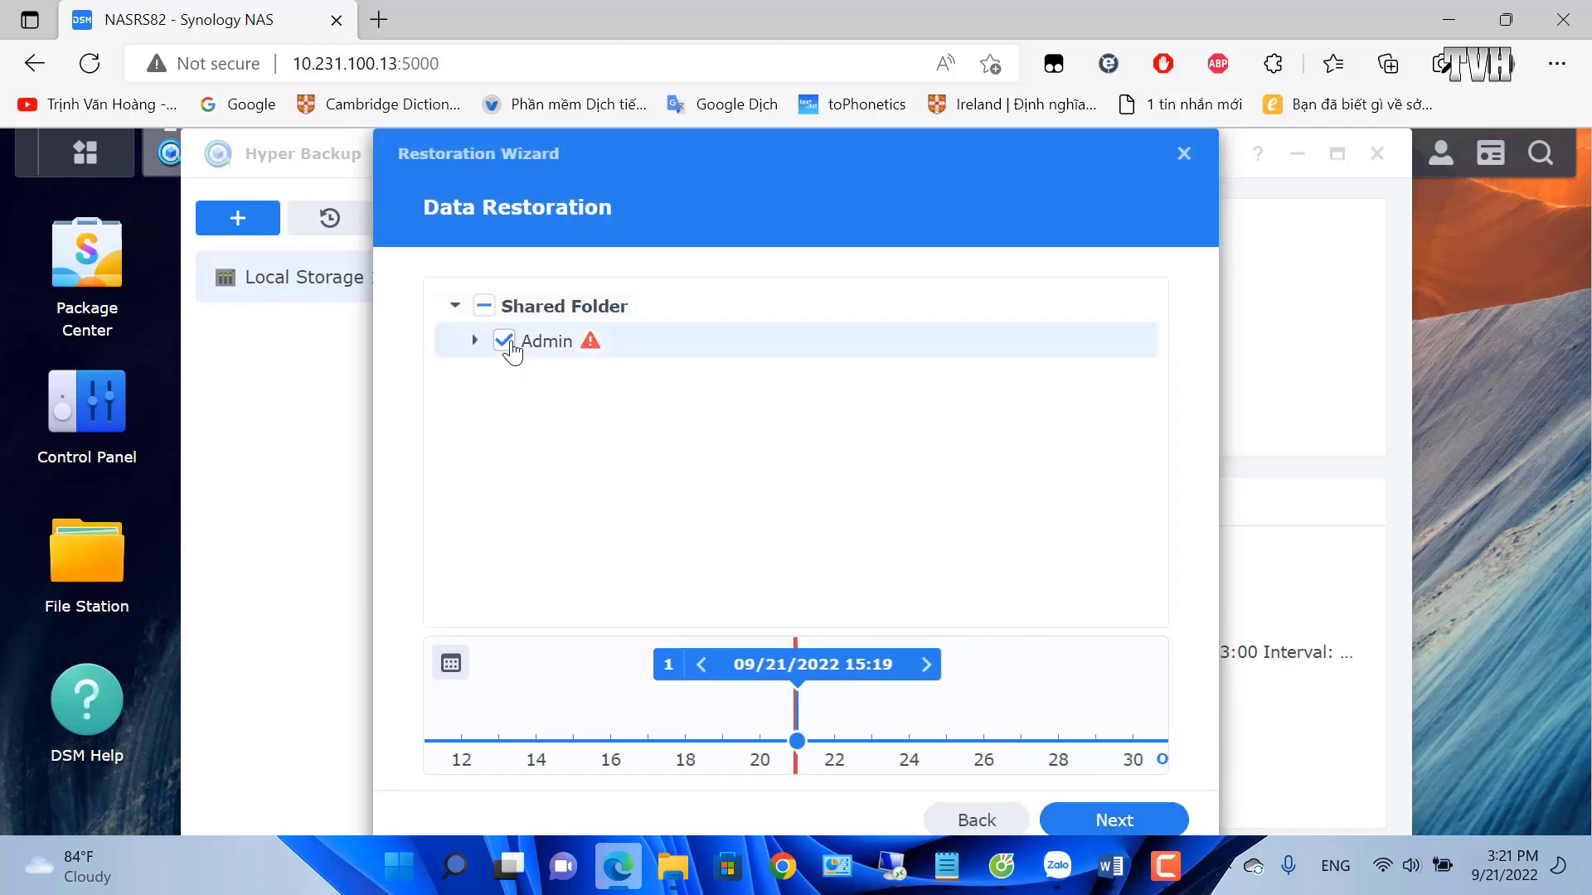
click(1115, 819)
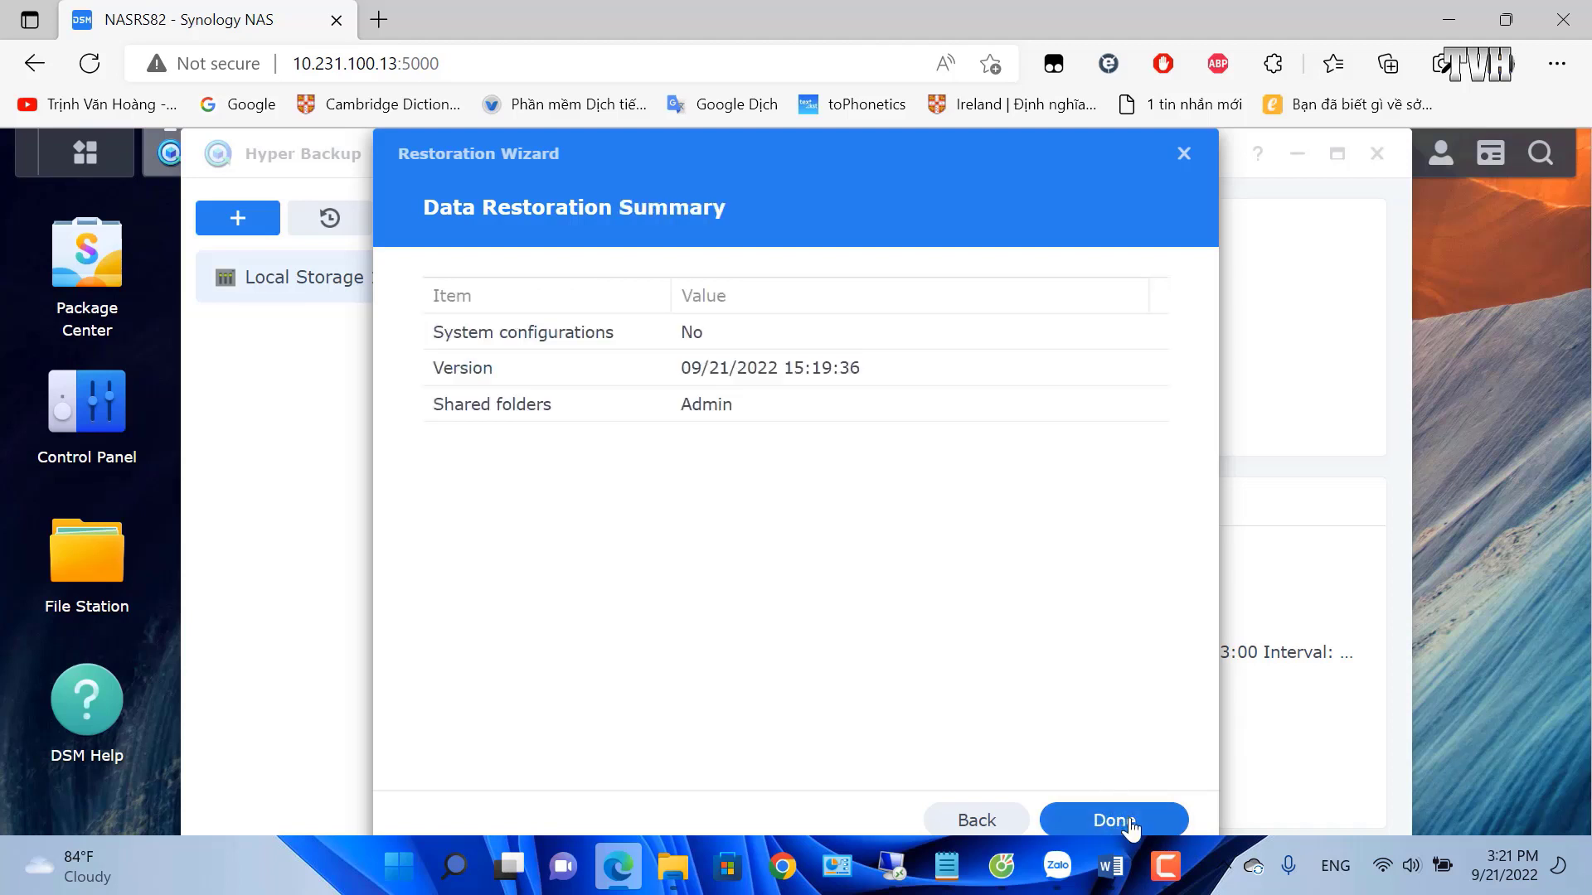
click(1130, 820)
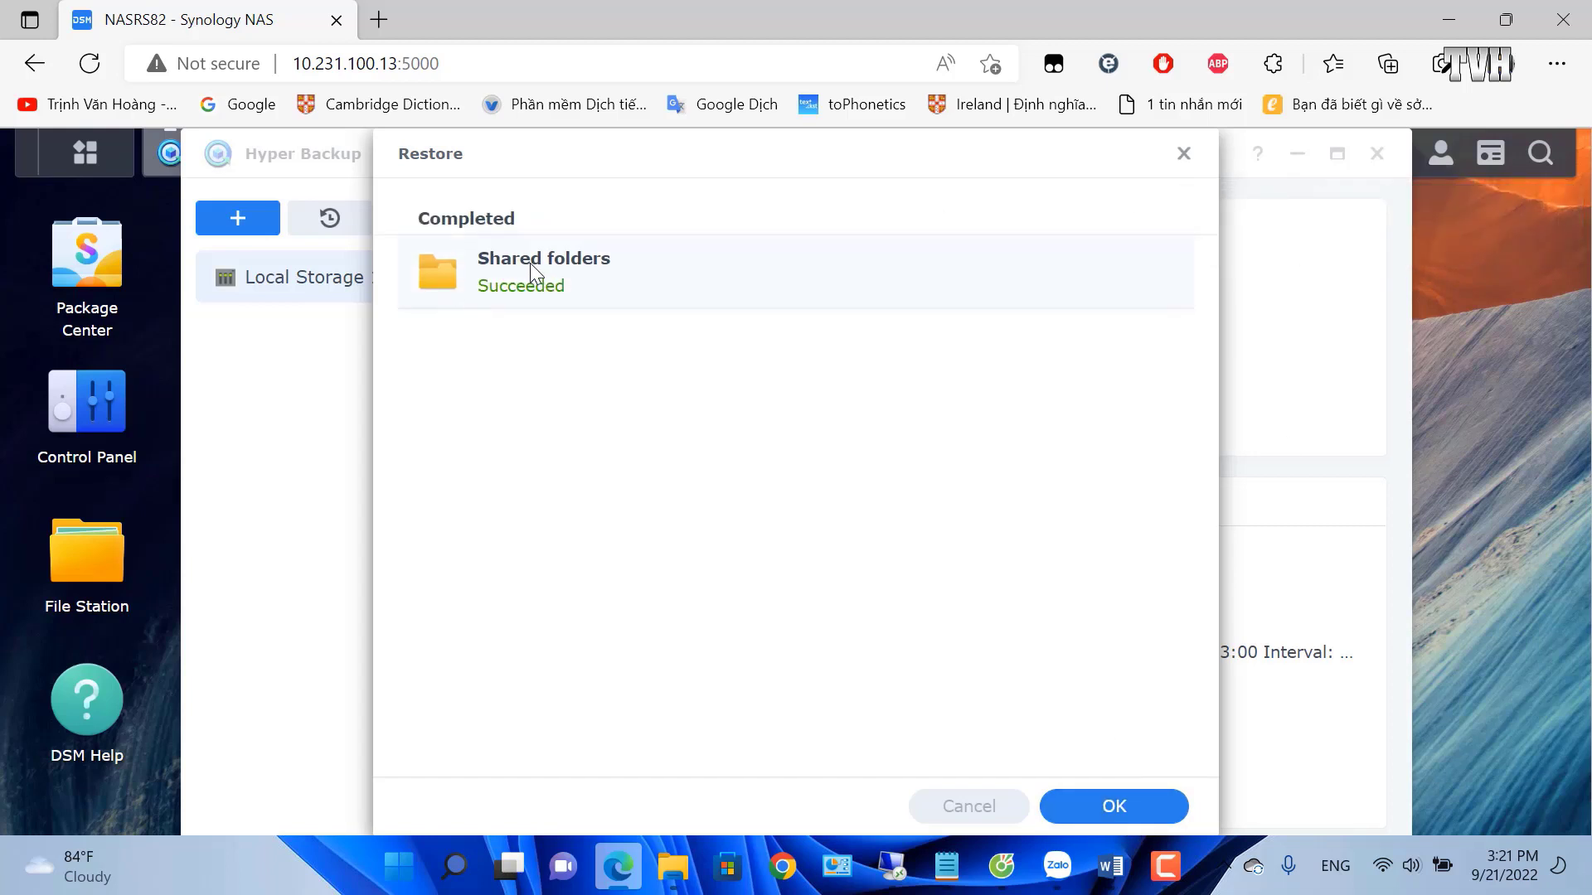
click(1112, 805)
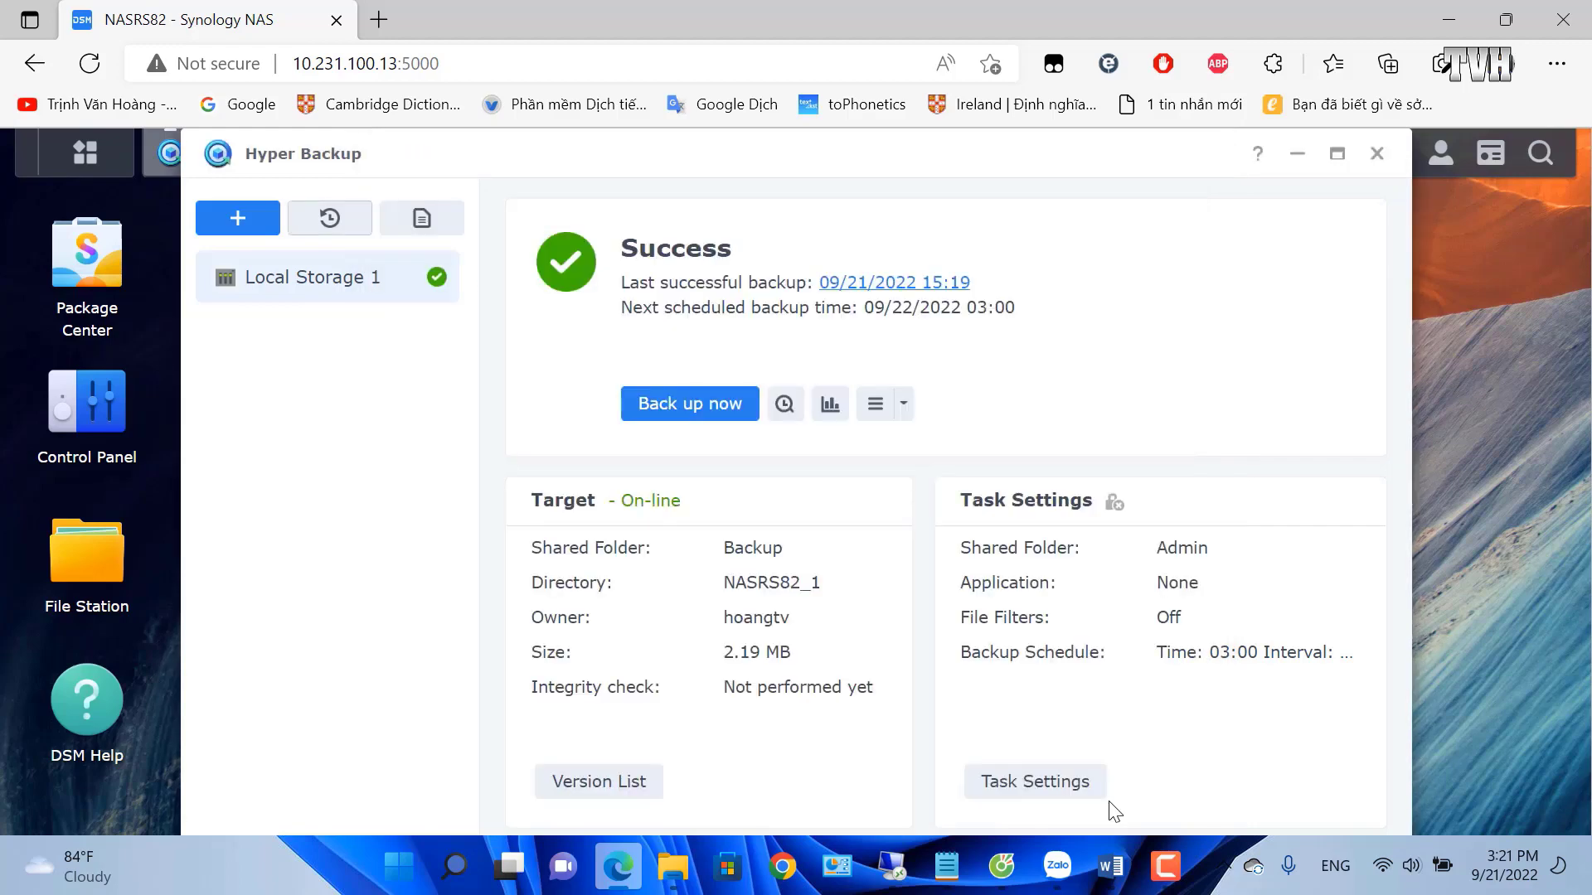
Close Hyper Backup and open the Admin shared folder in File Station to check the restored items.
click(1377, 155)
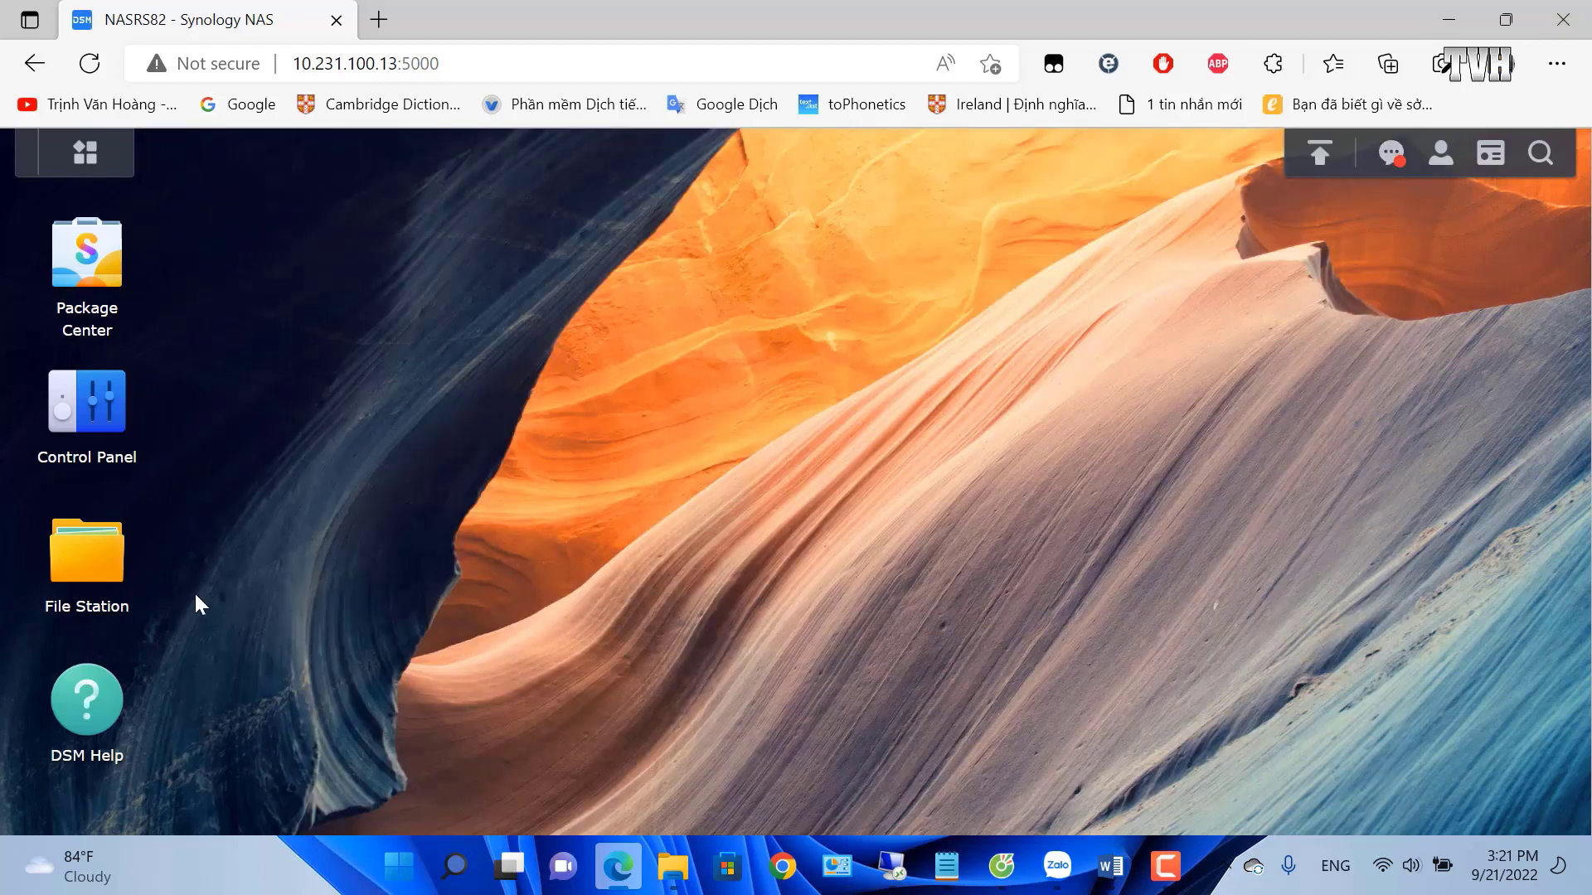
click(102, 570)
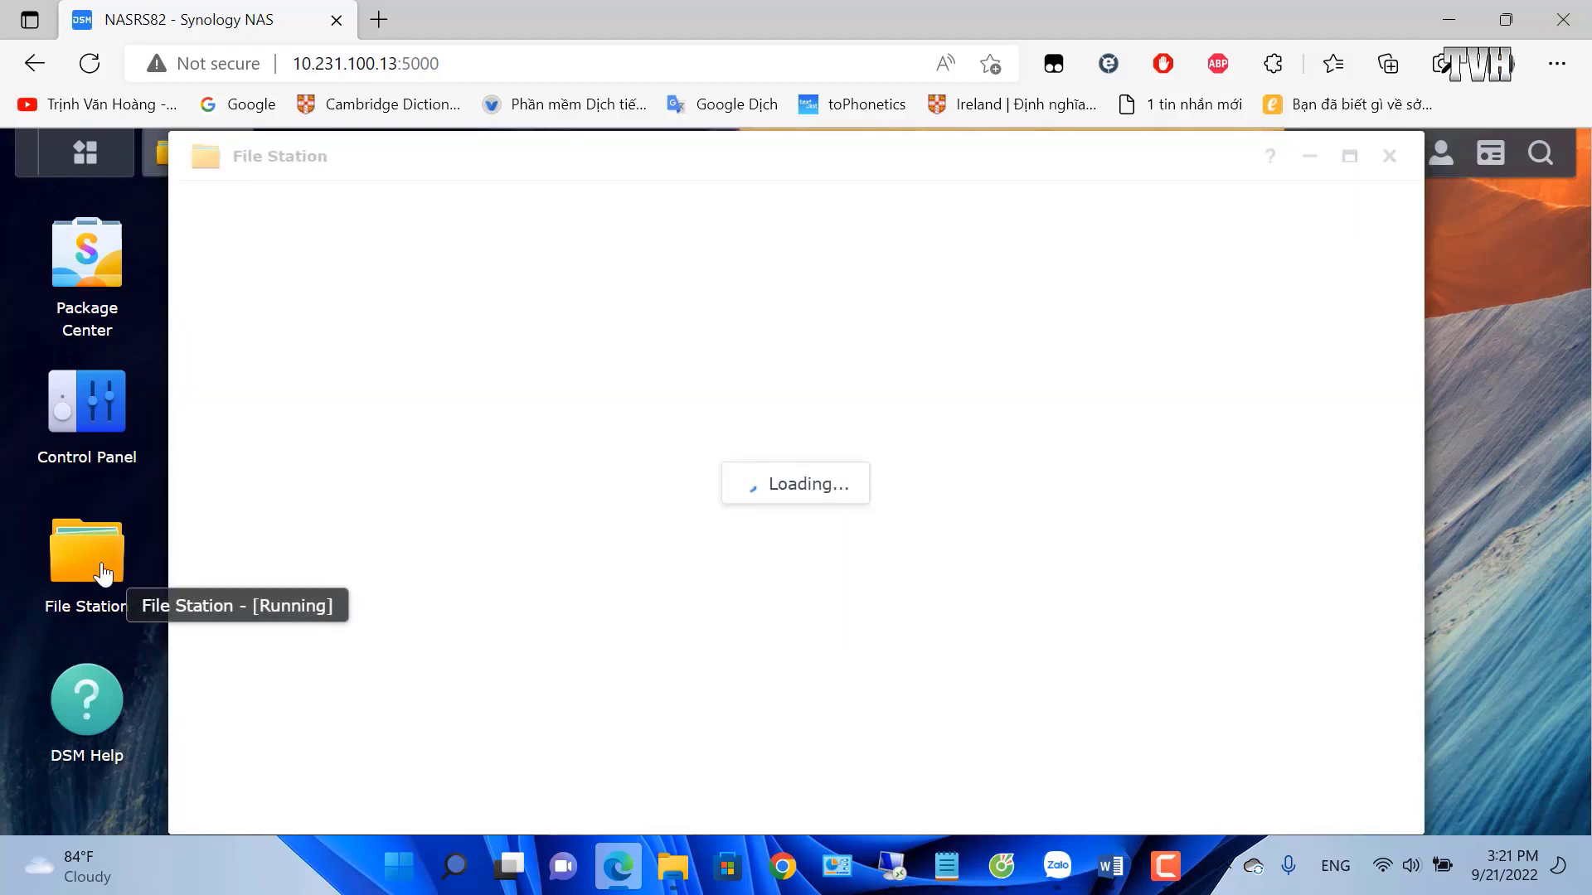
click(249, 280)
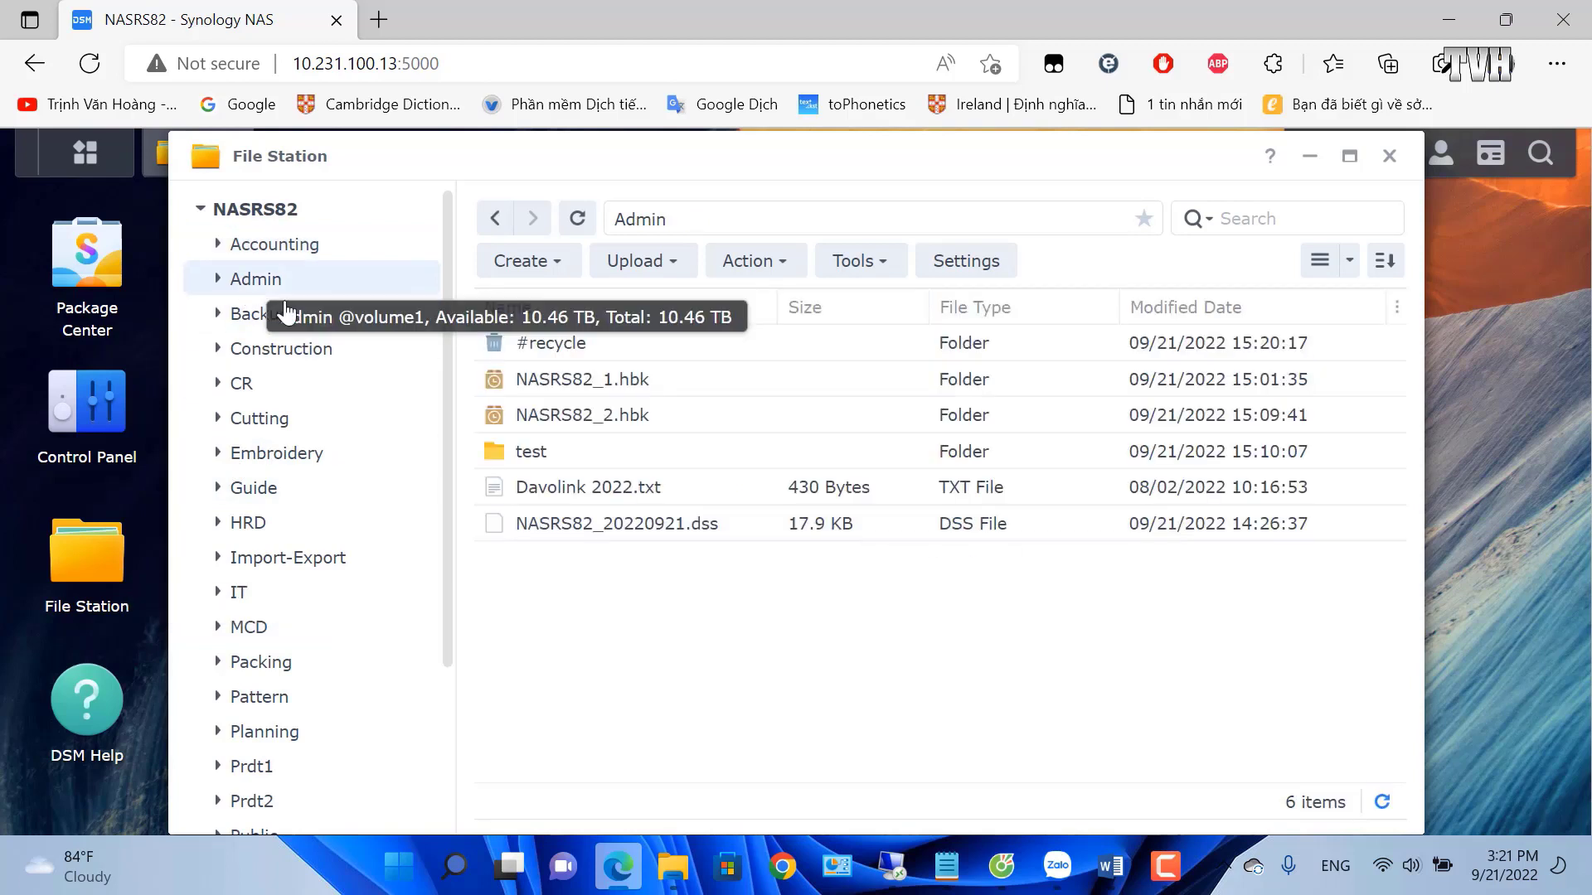